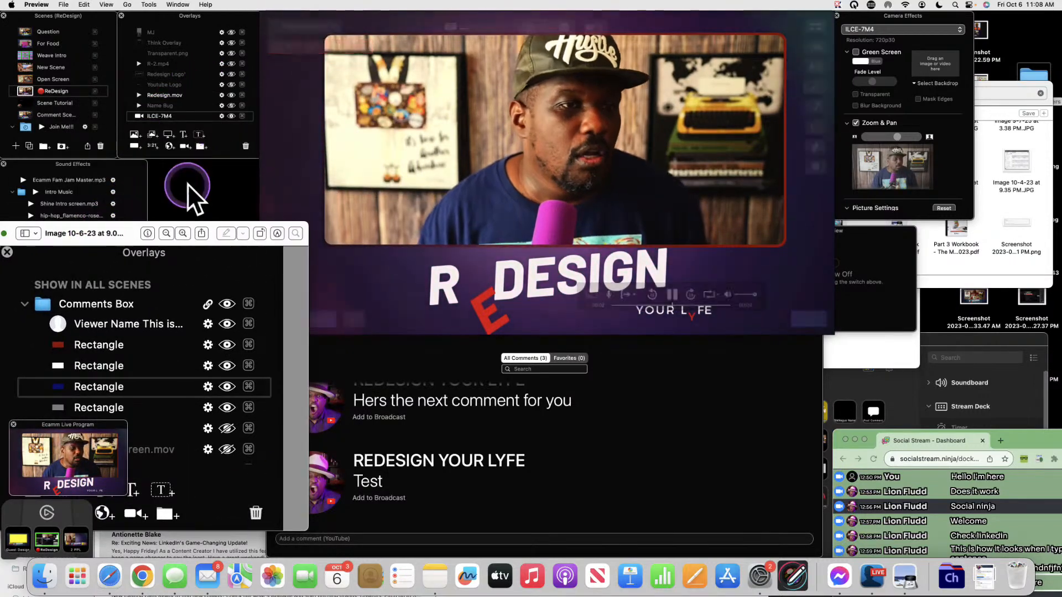
Move the reference screenshot window down clear of the scene list and switch to the Scene Tutorial scene
{"action": "double_click", "coordinate": [124, 222]}
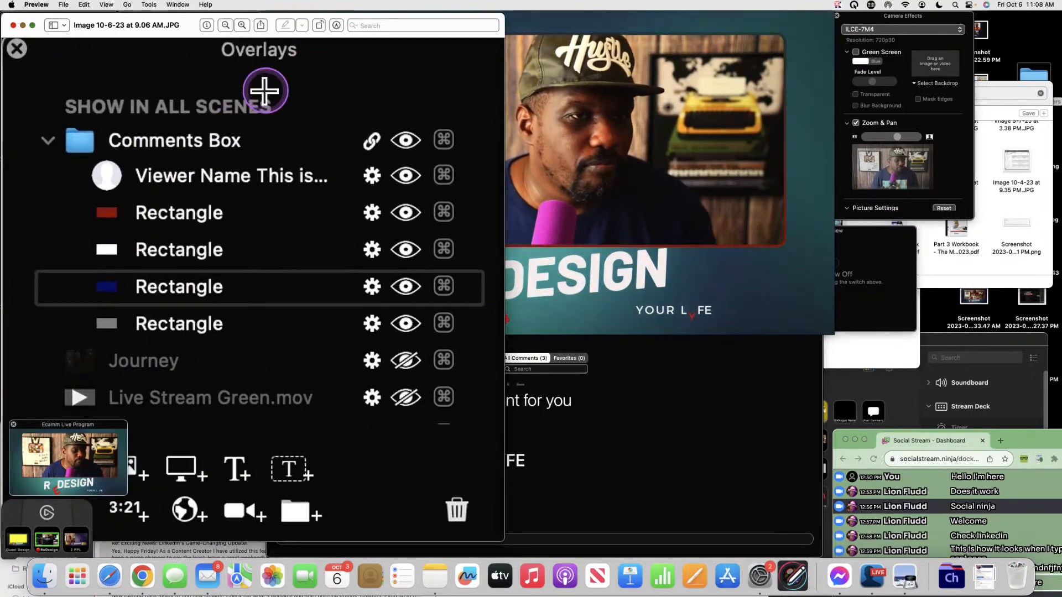
{"action": "double_click", "coordinate": [184, 18]}
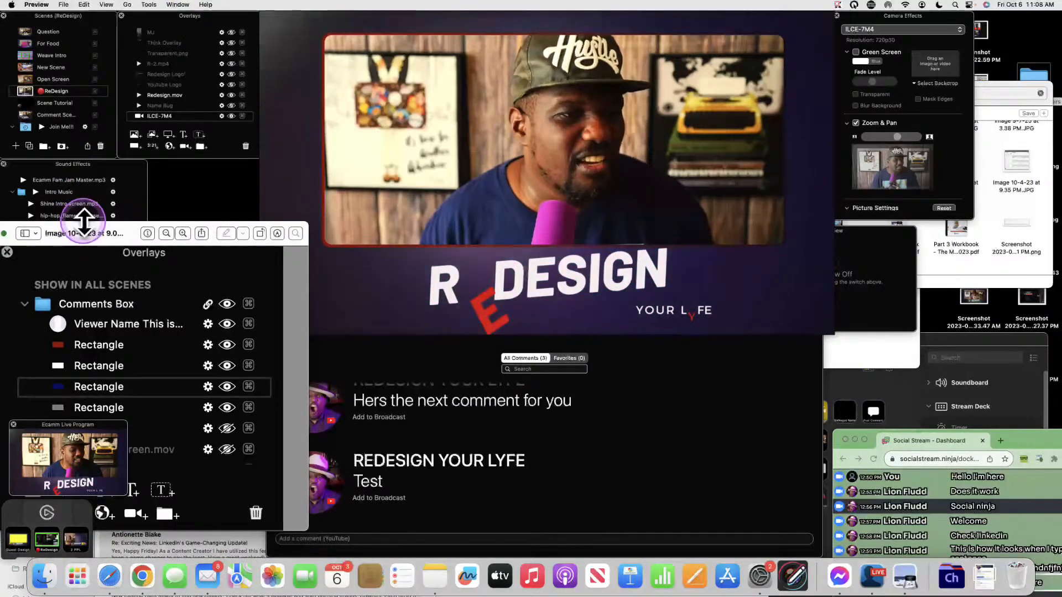
{"action": "left_click_drag", "start_coordinate": [83, 230], "coordinate": [63, 422]}
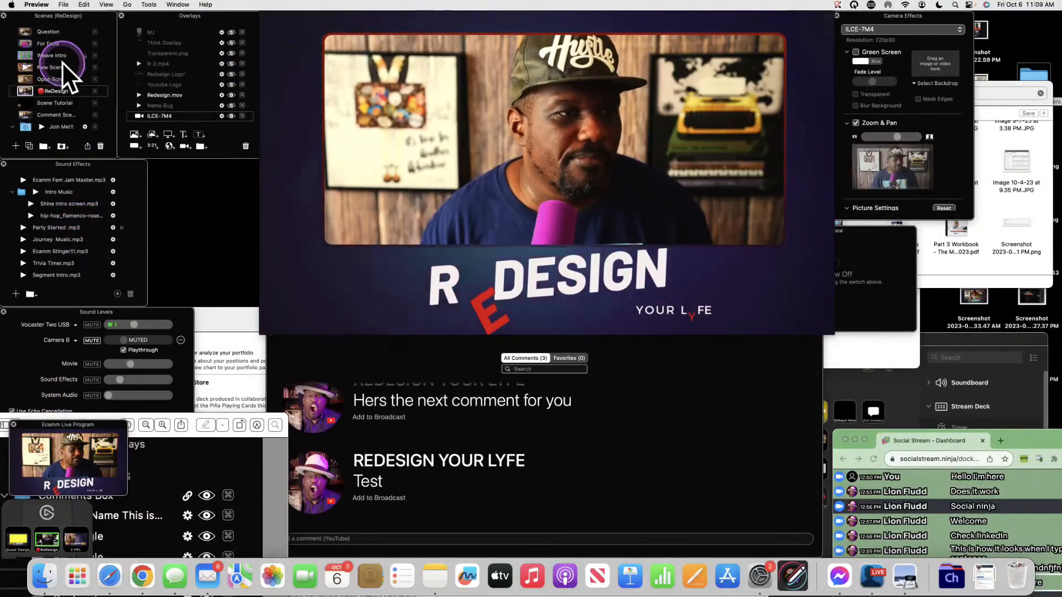
{"action": "left_click", "coordinate": [25, 103]}
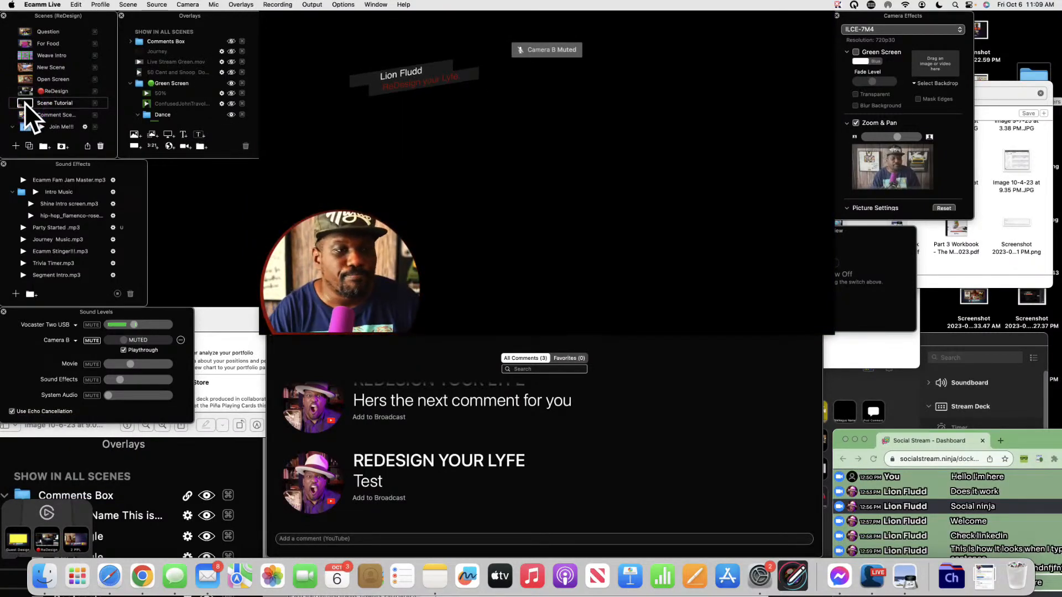
Bring the reference screenshot to the front and move it up to expose more of its overlay list
{"action": "left_click", "coordinate": [114, 215]}
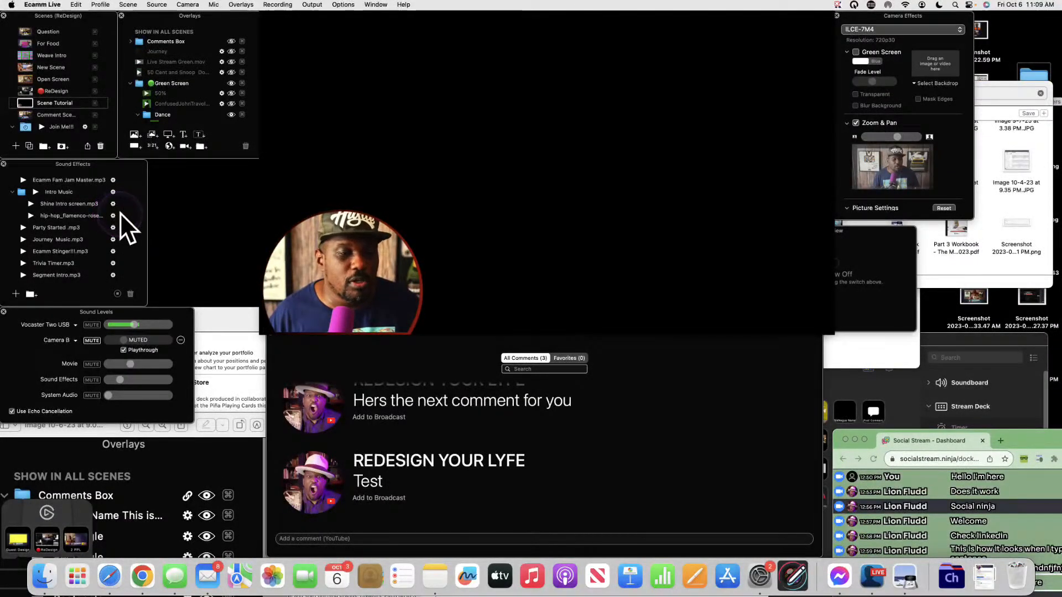
{"action": "left_click", "coordinate": [242, 416]}
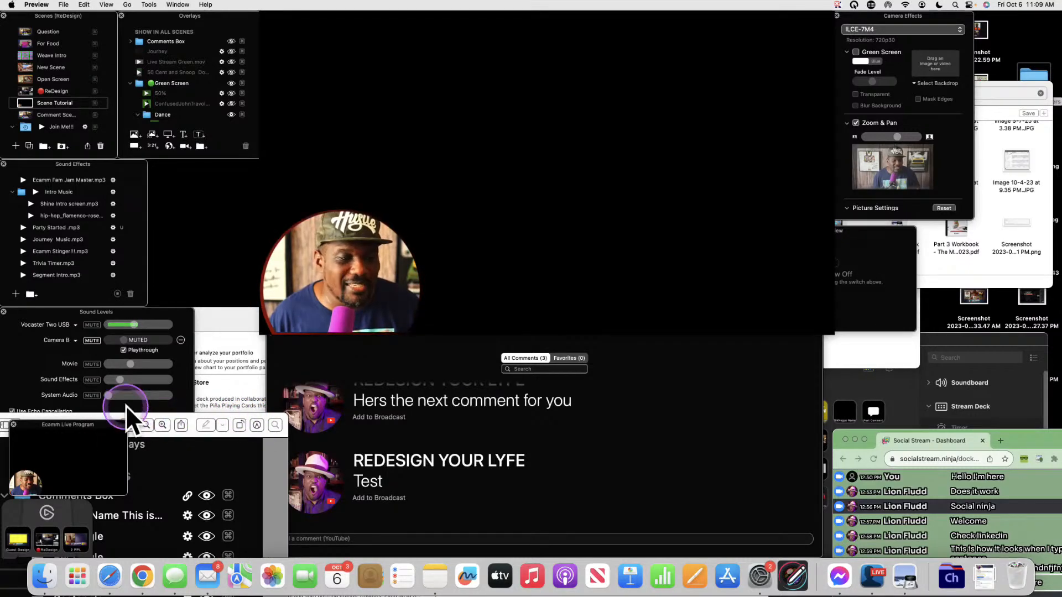
{"action": "left_click_drag", "start_coordinate": [111, 413], "coordinate": [128, 347]}
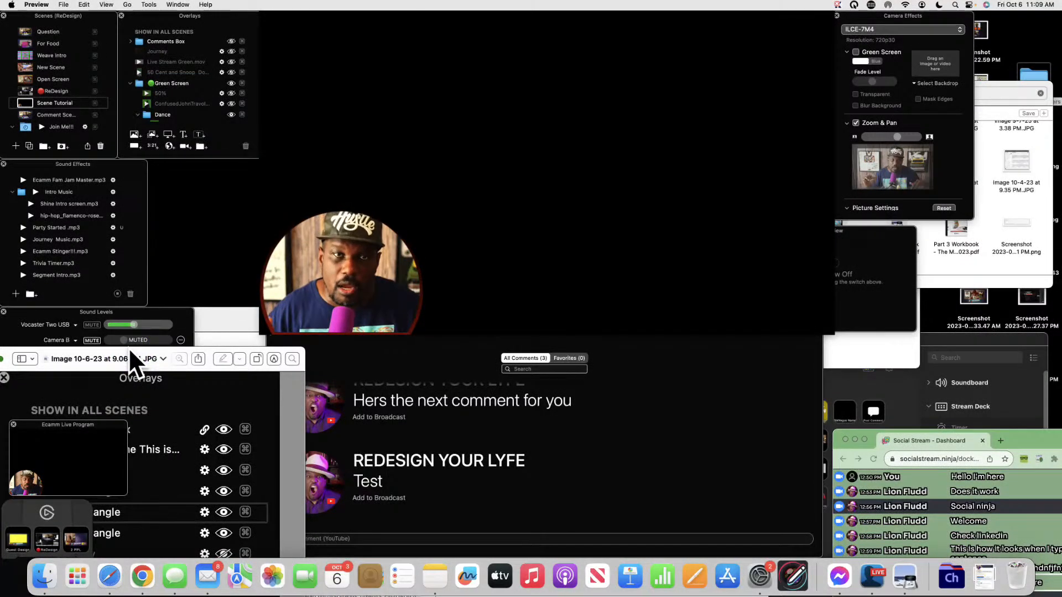
{"action": "left_click", "coordinate": [290, 342]}
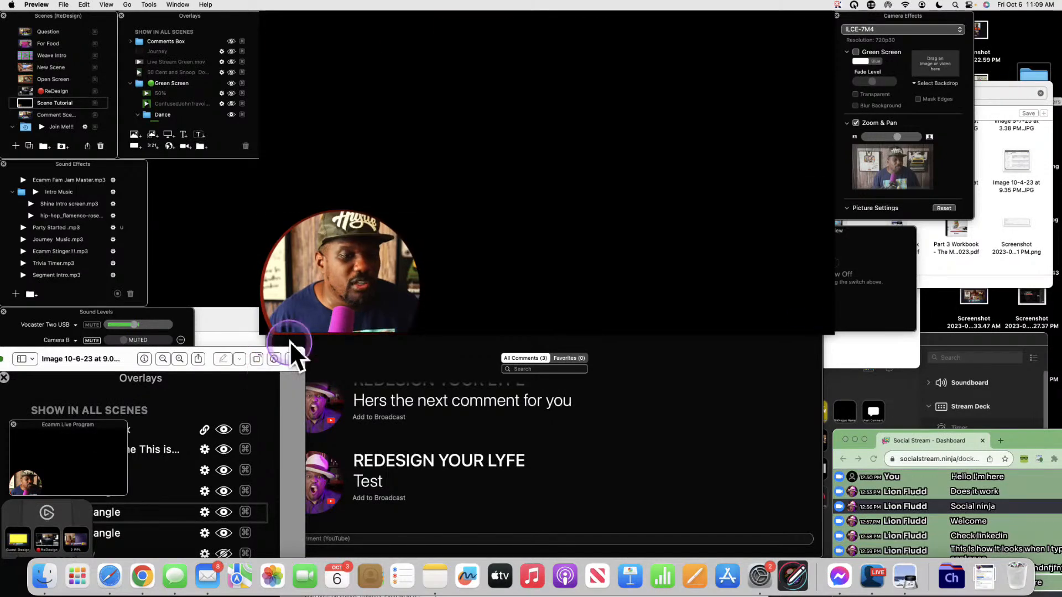
Shrink the circular ILCE-7M4 camera overlay and place it in the lower-left corner of the scene
{"action": "left_click", "coordinate": [332, 280]}
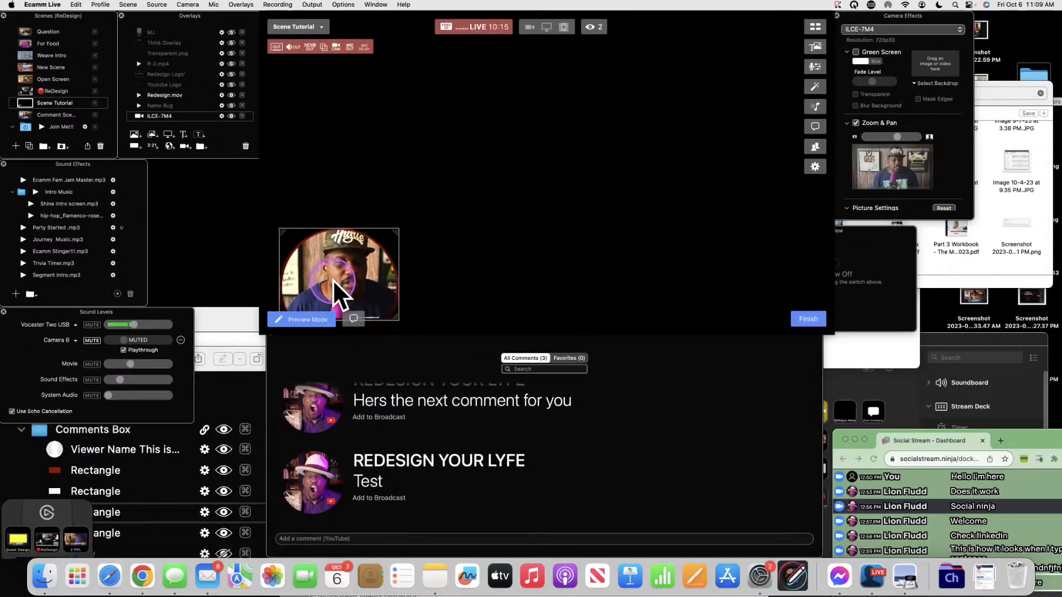
{"action": "mouse_move", "coordinate": [333, 280]}
{"action": "left_mouse_down"}
{"action": "mouse_move", "coordinate": [309, 295]}
{"action": "mouse_move", "coordinate": [320, 295]}
{"action": "left_mouse_up"}
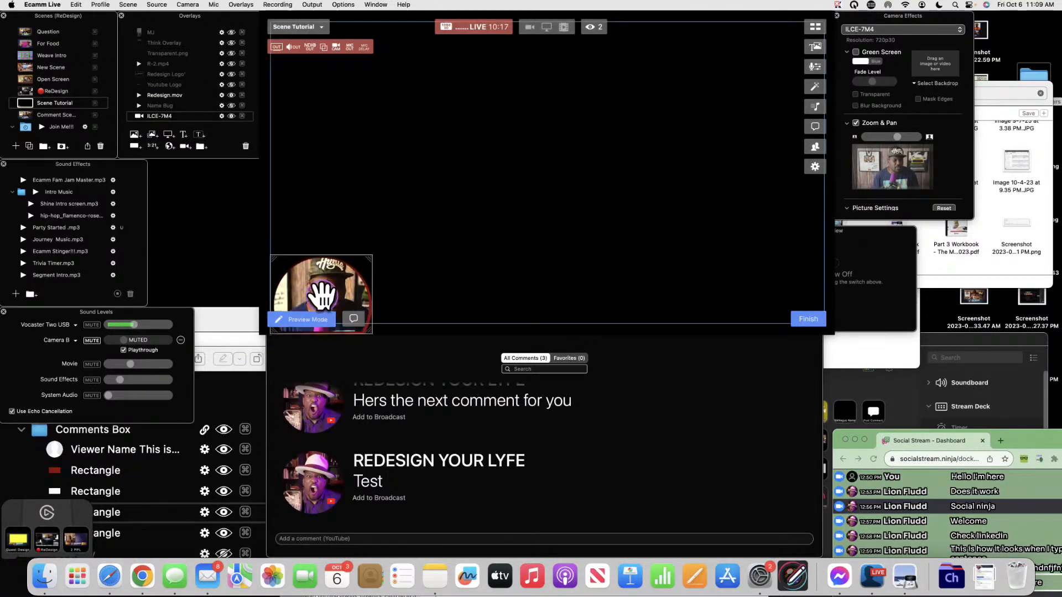
{"action": "left_click", "coordinate": [237, 241]}
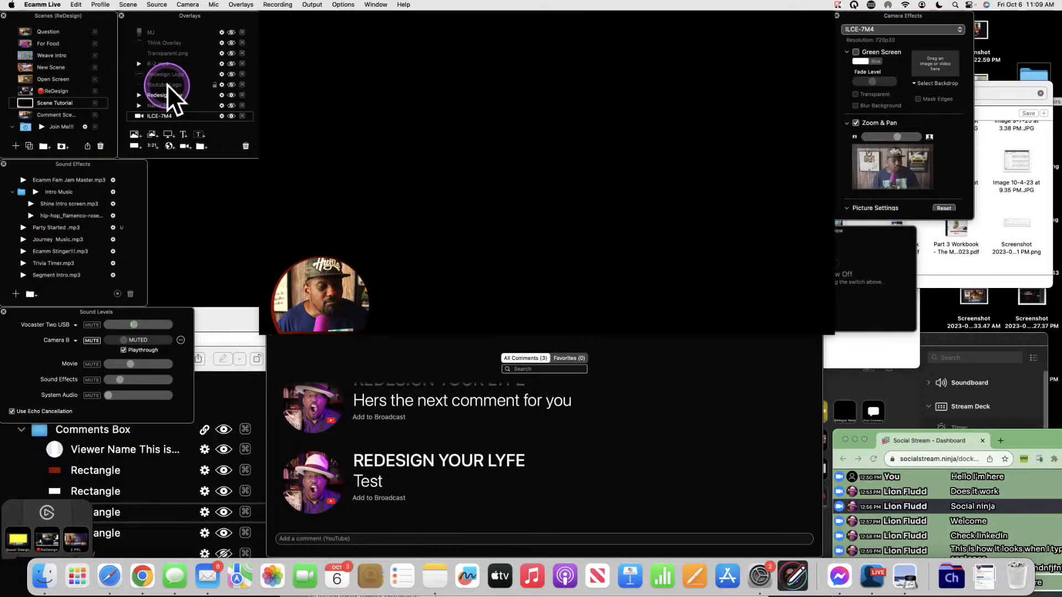
Add a FaceTime HD Camera overlay with the Wide (16:9) shape and enlarge it near the middle of the scene
{"action": "left_click", "coordinate": [185, 146]}
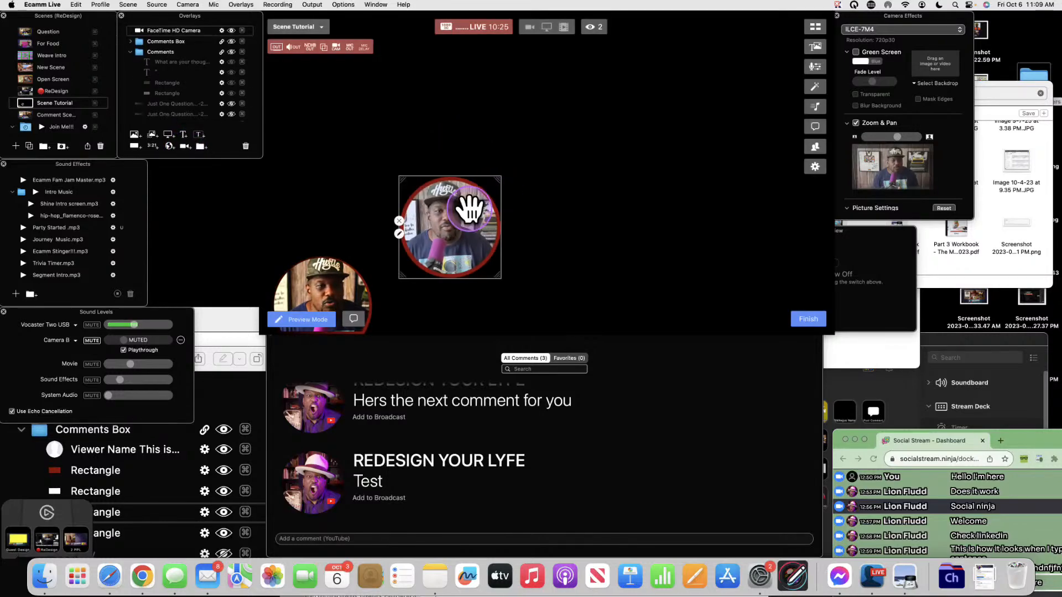
{"action": "double_click", "coordinate": [469, 208]}
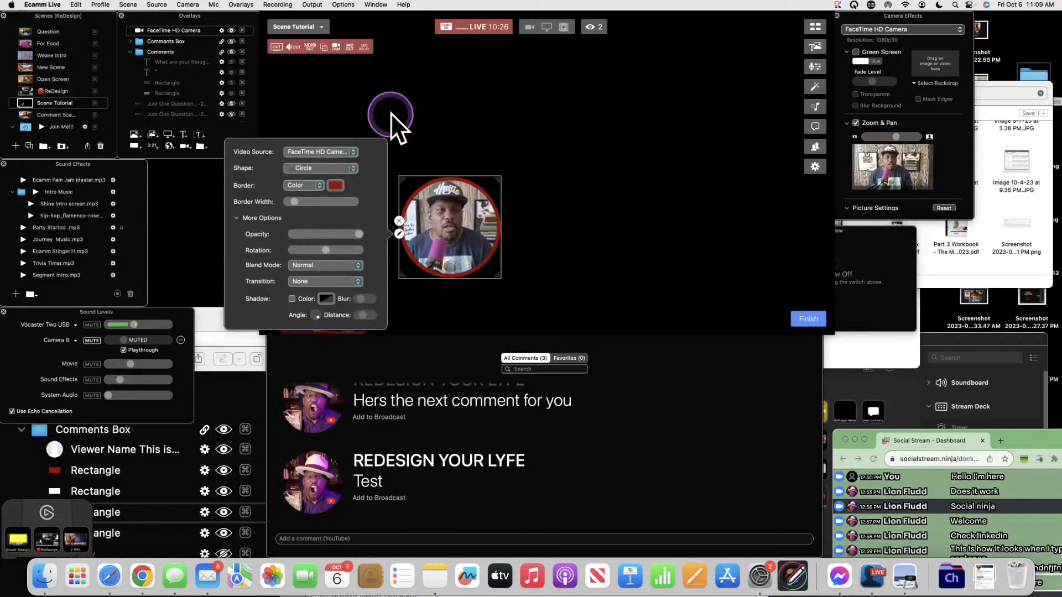
{"action": "left_click", "coordinate": [354, 165]}
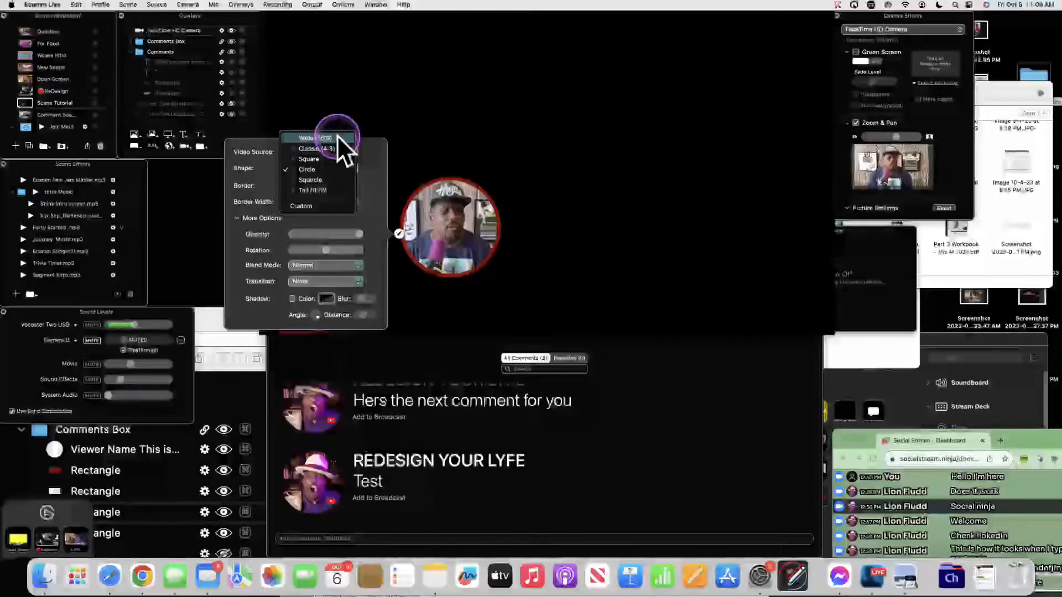
{"action": "left_click", "coordinate": [337, 136]}
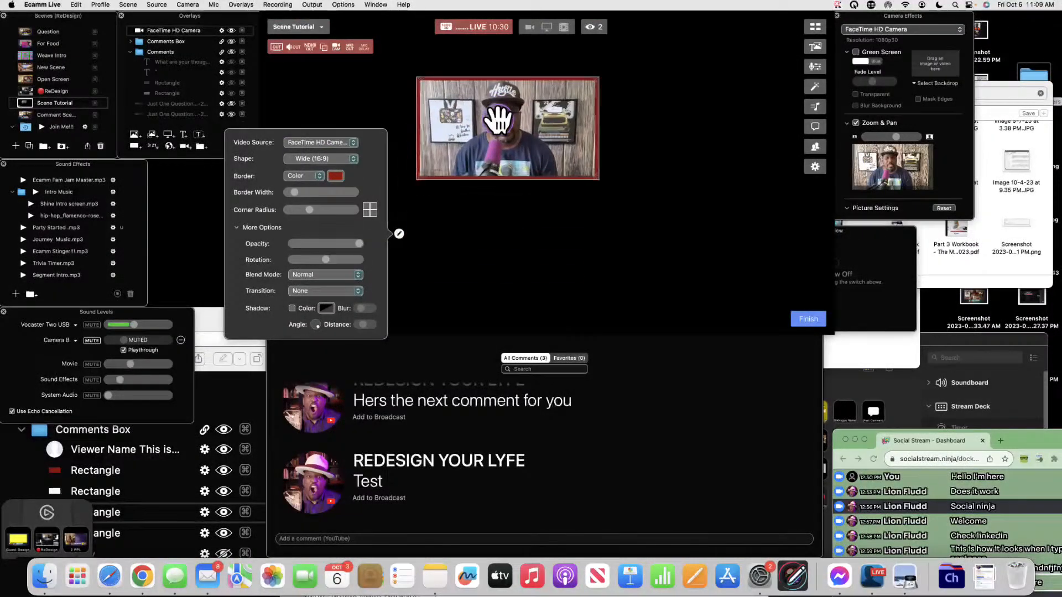
{"action": "left_click", "coordinate": [497, 119]}
{"action": "left_click_drag", "start_coordinate": [497, 119], "coordinate": [528, 137]}
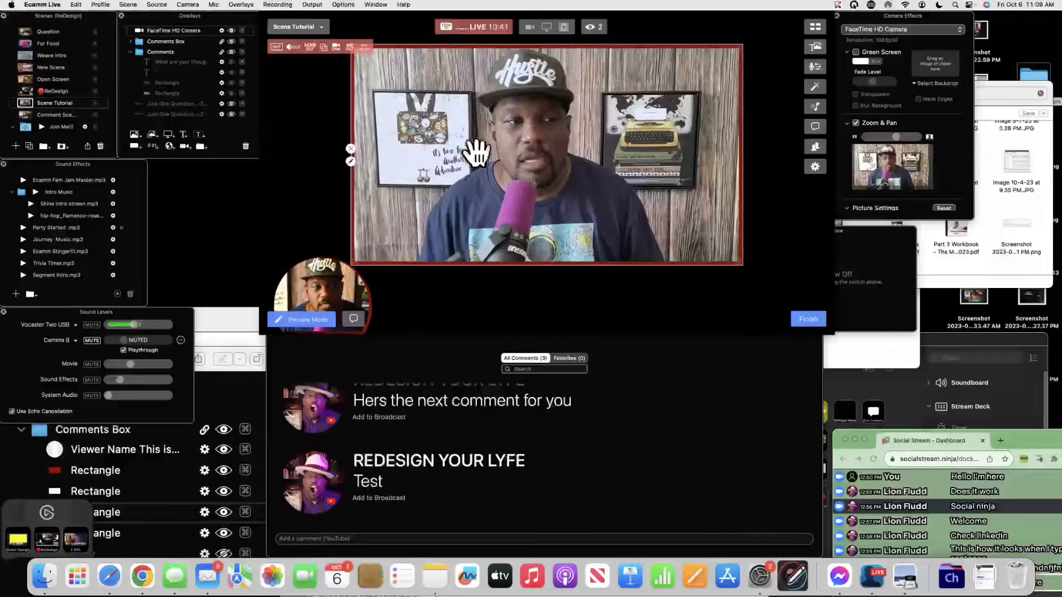
Examine the Comments Box folder in the reference screenshot, magnifying its viewer name and rectangle layers
{"action": "left_click", "coordinate": [214, 422]}
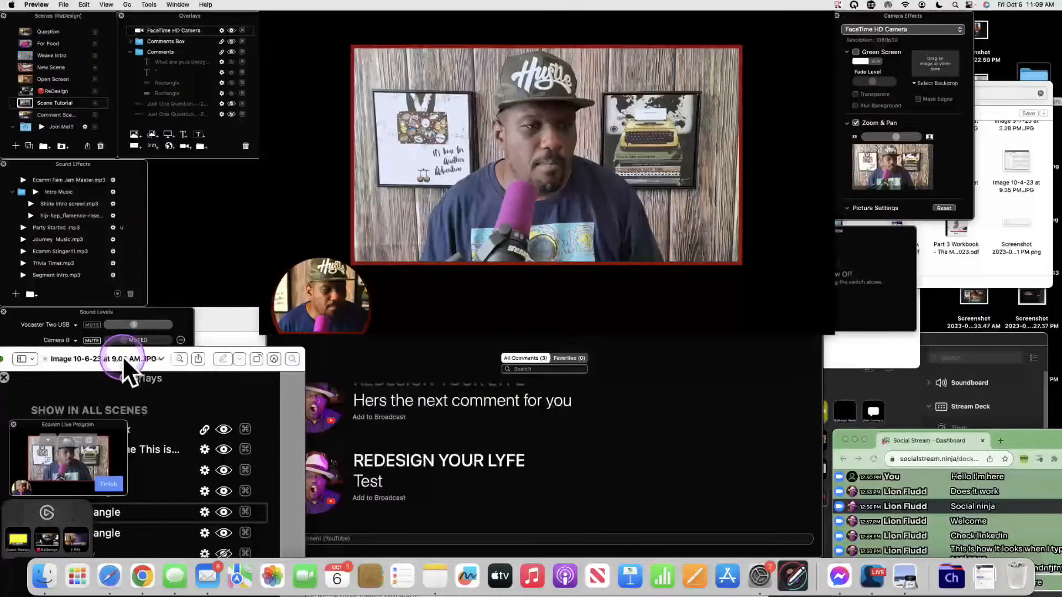
{"action": "left_click_drag", "start_coordinate": [122, 358], "coordinate": [131, 242]}
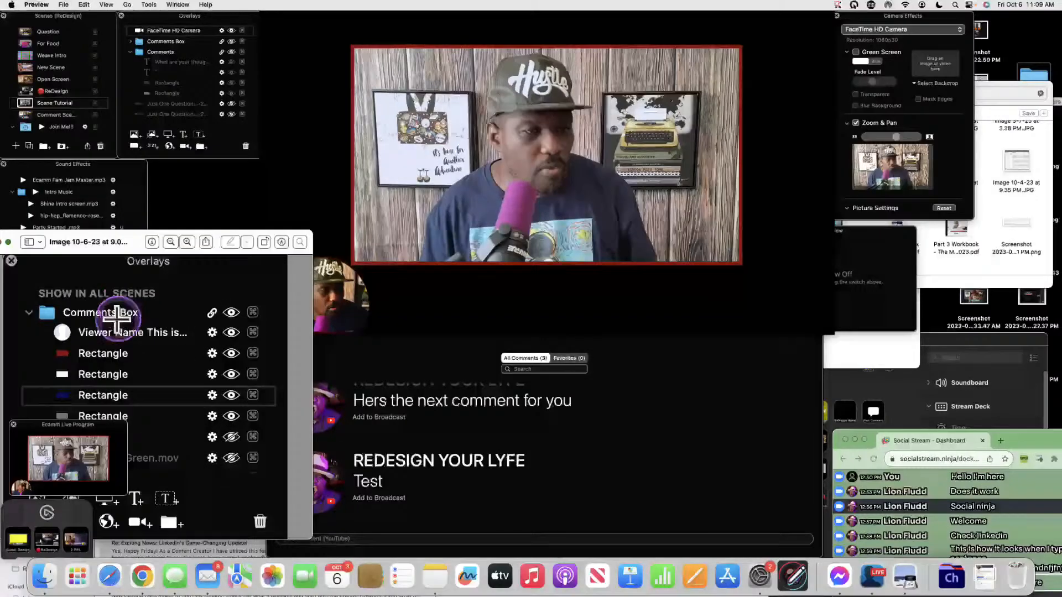
{"action": "key", "text": "ctrl+s"}
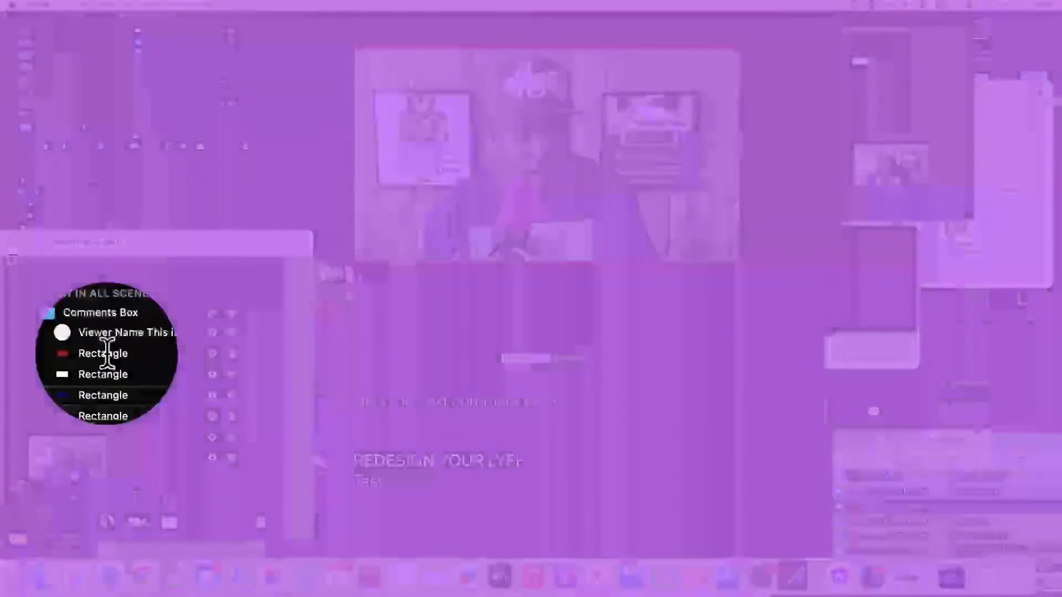
{"action": "key", "text": "ctrl+s"}
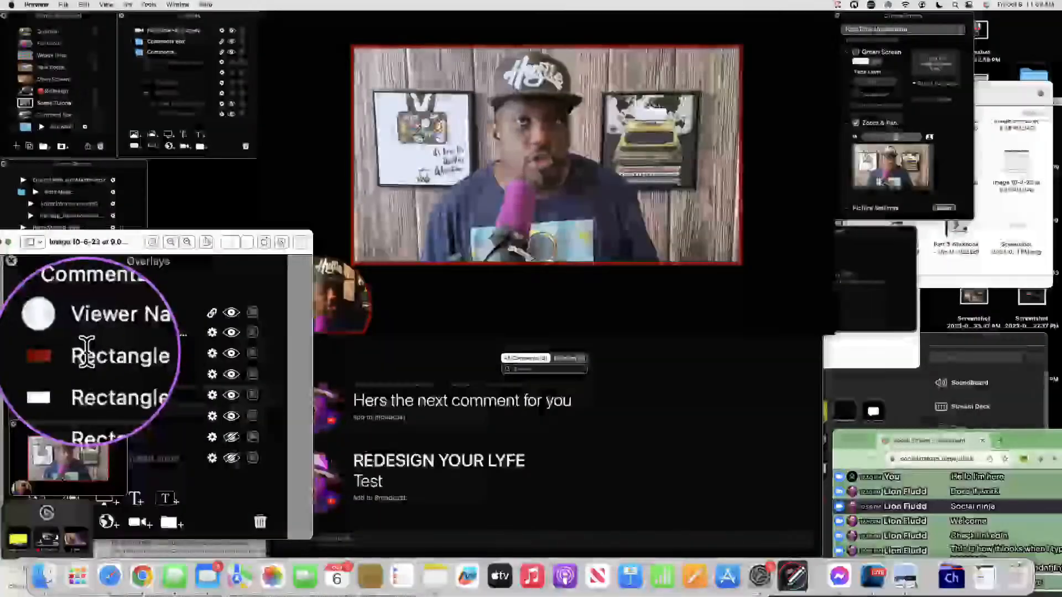
{"action": "key", "text": "ctrl+s"}
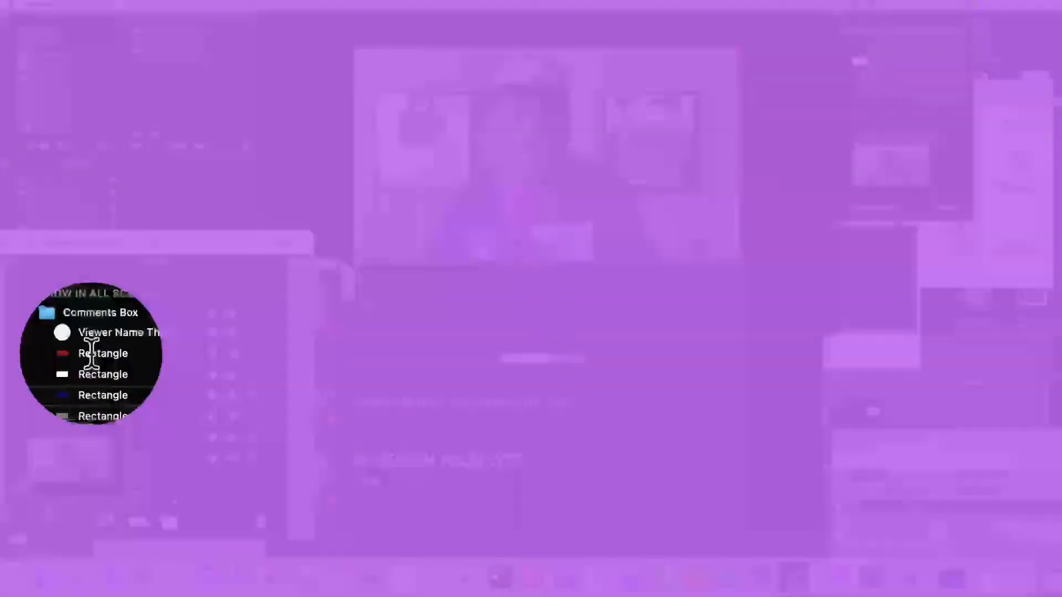
{"action": "key", "text": "ctrl+s"}
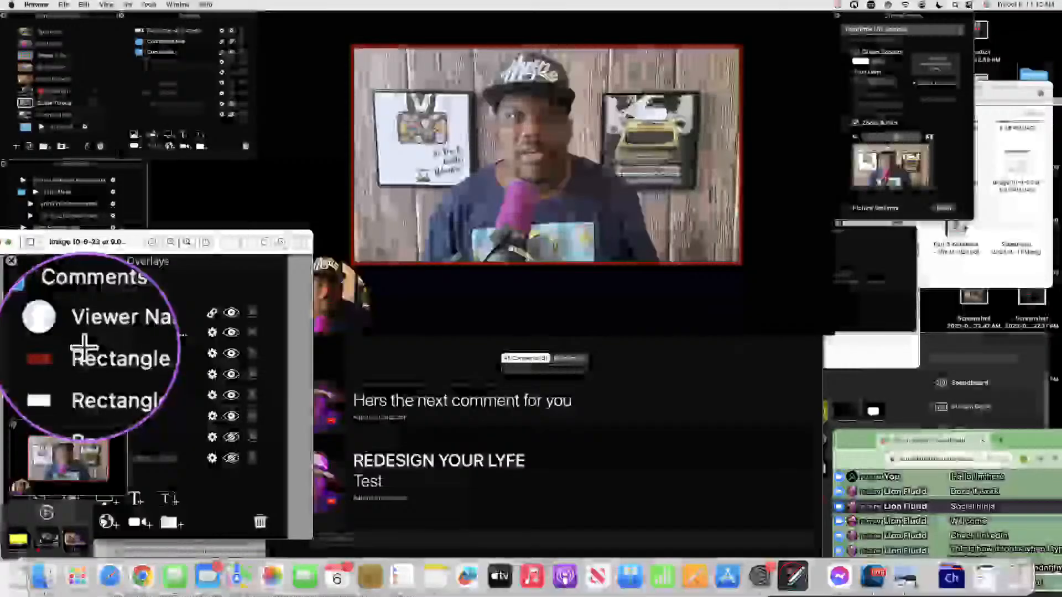
{"action": "key", "text": "ctrl+s"}
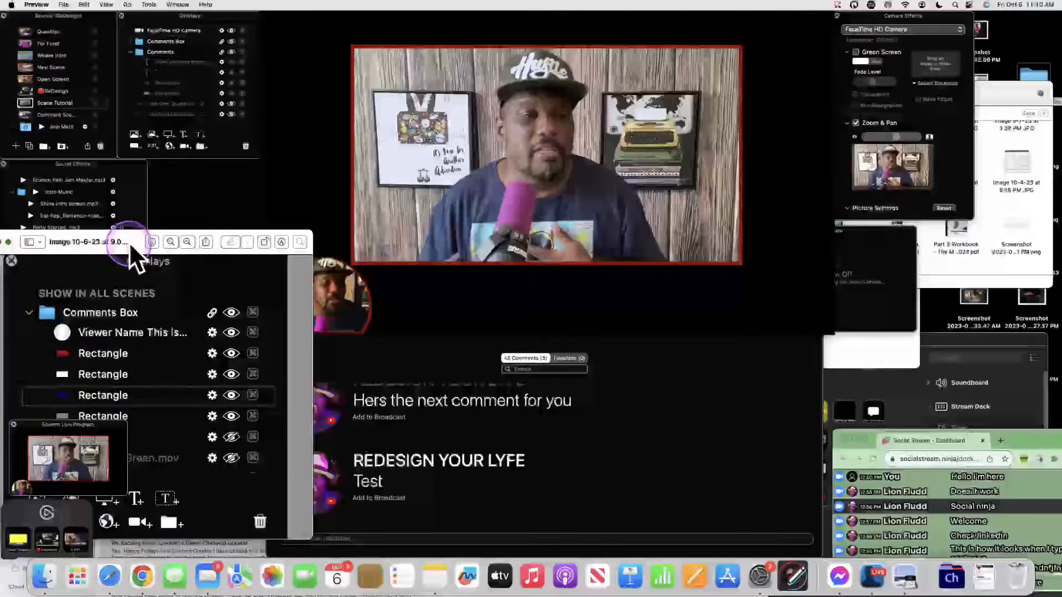
{"action": "left_click_drag", "start_coordinate": [135, 239], "coordinate": [131, 299]}
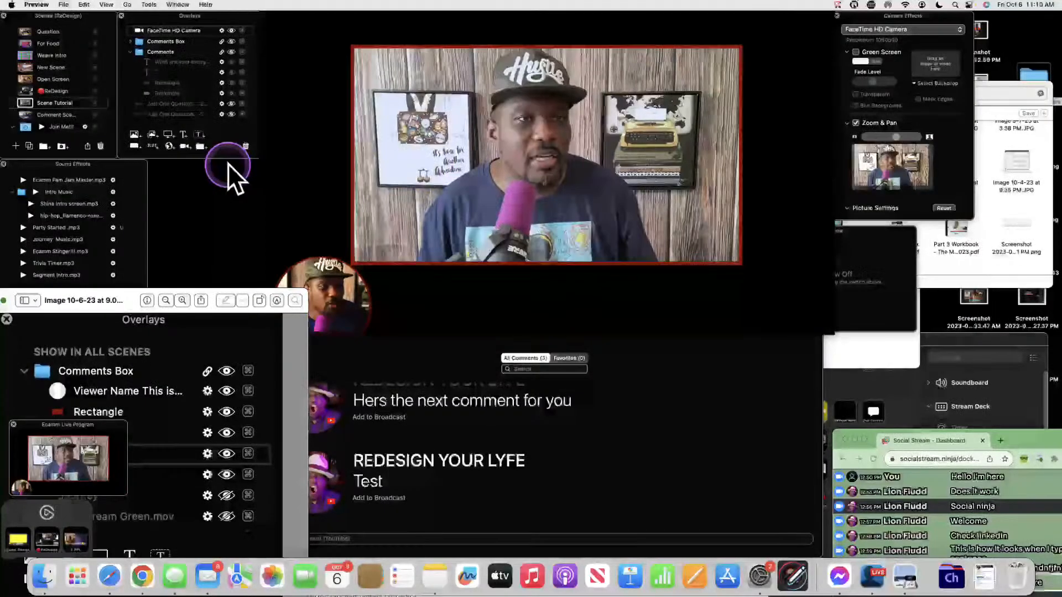
Add a rectangle overlay and align it with the upper-left corner of the wide camera frame
{"action": "left_click", "coordinate": [135, 144]}
{"action": "left_click", "coordinate": [134, 145]}
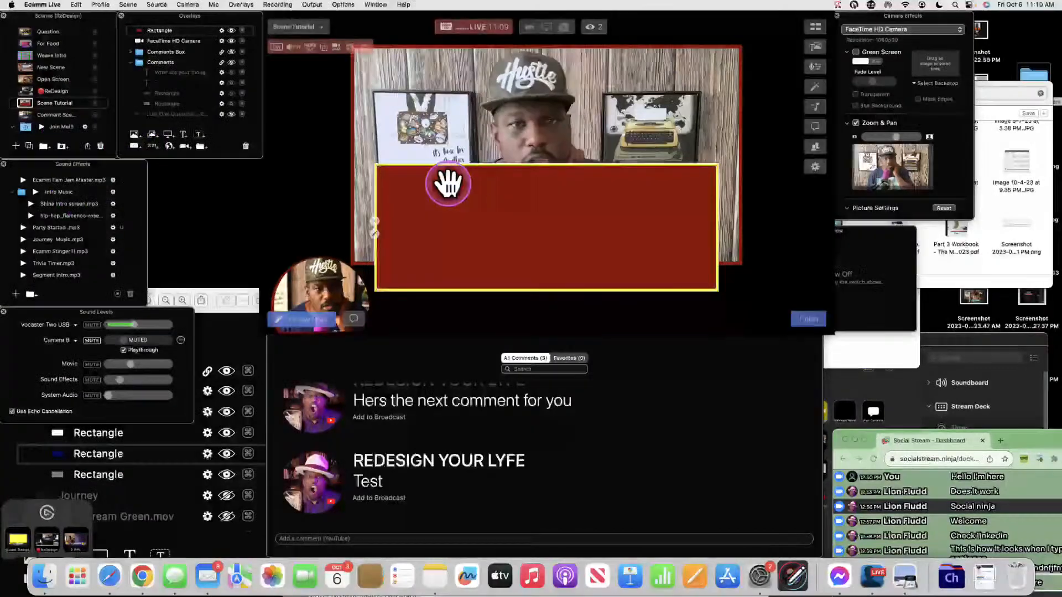
{"action": "left_click_drag", "start_coordinate": [529, 205], "coordinate": [513, 94]}
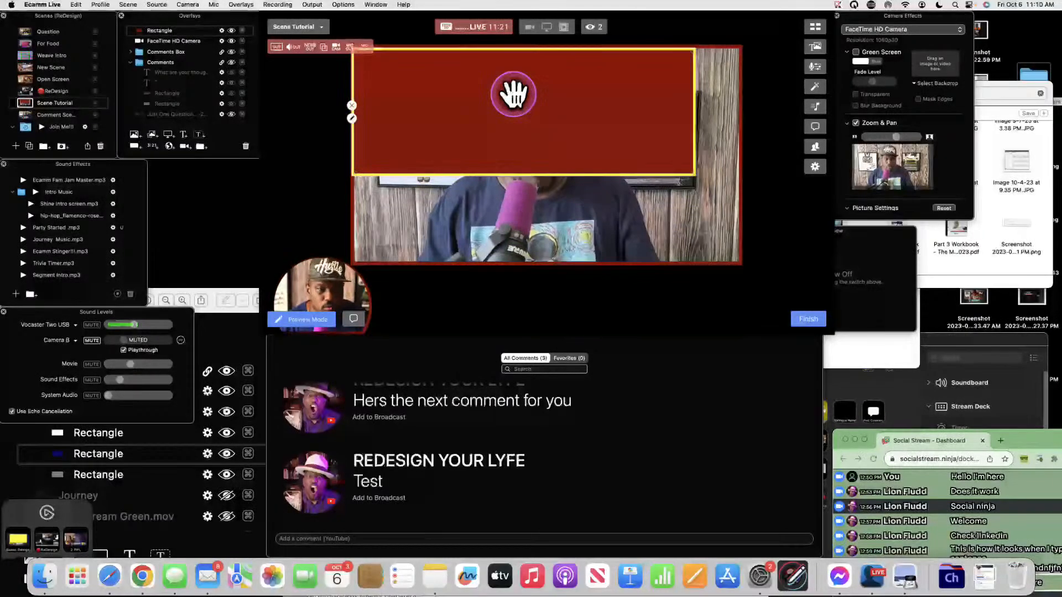
Set the red rectangle's border to None
{"action": "double_click", "coordinate": [553, 112]}
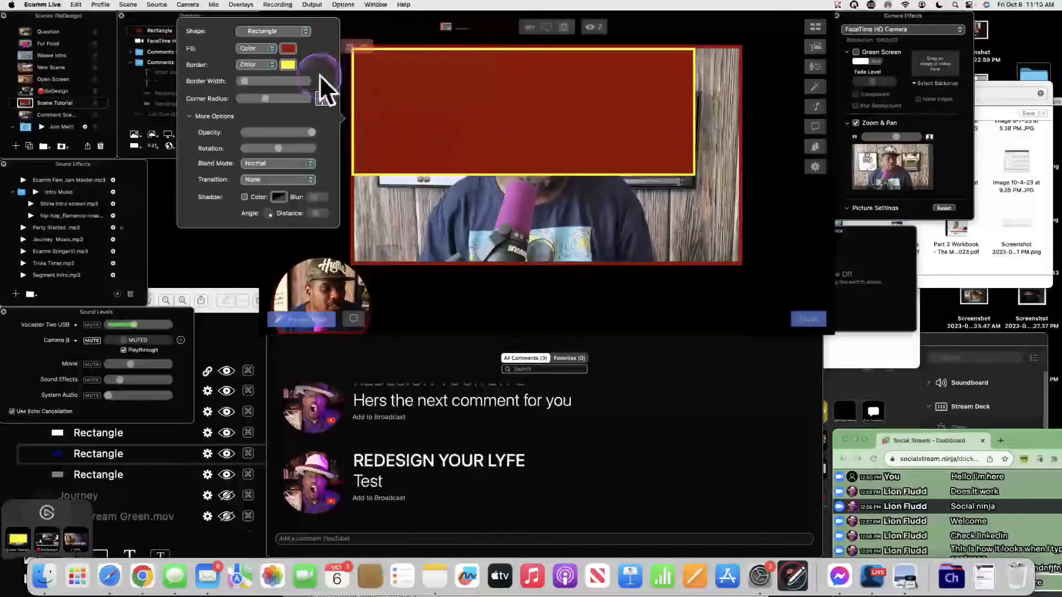
{"action": "left_click", "coordinate": [273, 66]}
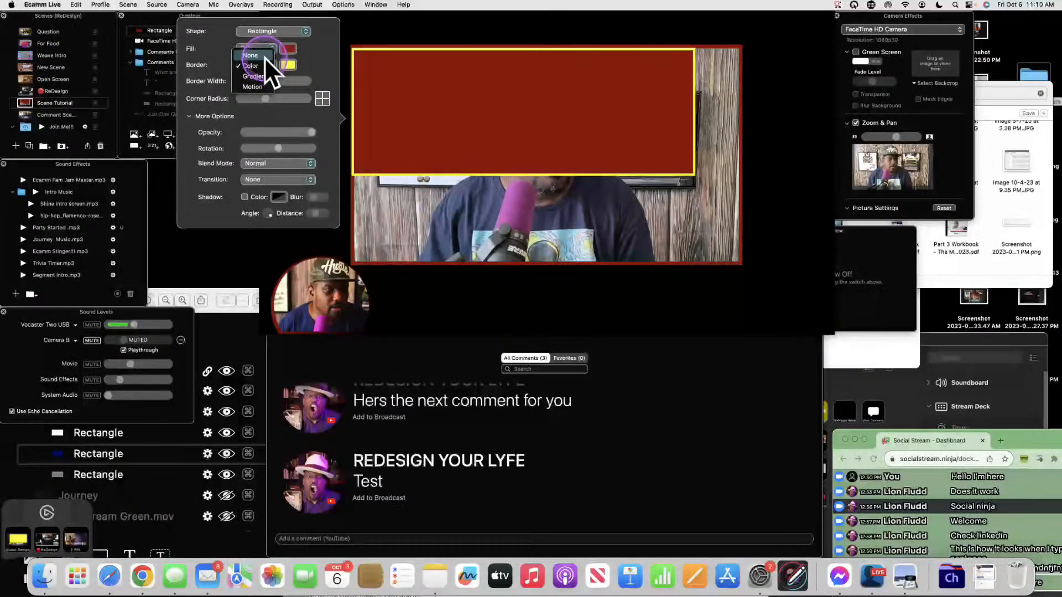
{"action": "left_click", "coordinate": [264, 56]}
{"action": "left_click", "coordinate": [466, 87]}
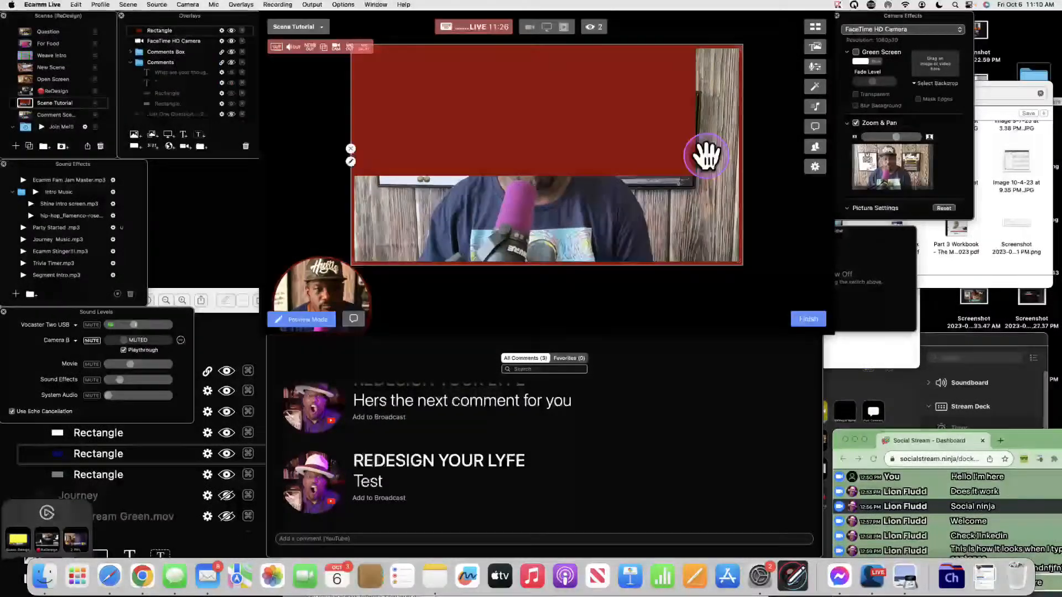
Stretch the red rectangle to cover the whole wide camera frame and lower its opacity to make it semi-transparent
{"action": "double_click", "coordinate": [654, 146]}
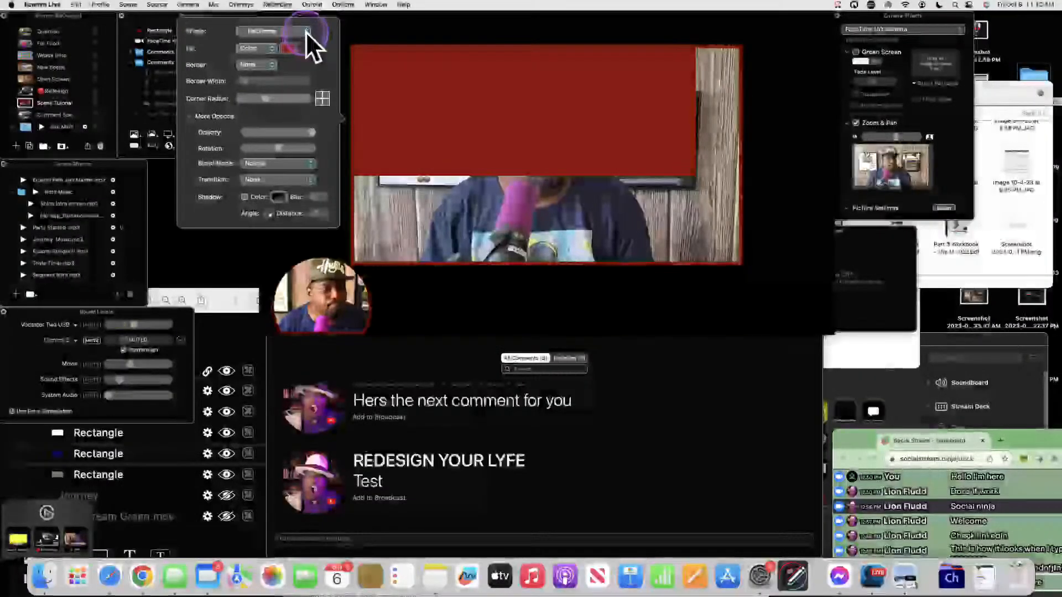
{"action": "left_click", "coordinate": [307, 32]}
{"action": "left_click", "coordinate": [323, 59]}
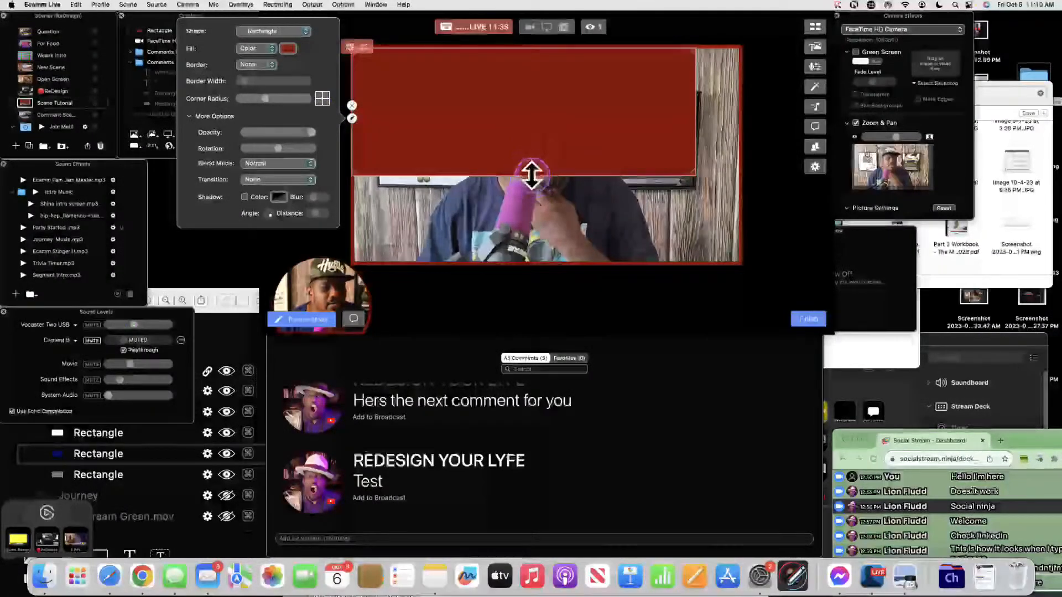
{"action": "left_click_drag", "start_coordinate": [534, 207], "coordinate": [538, 263]}
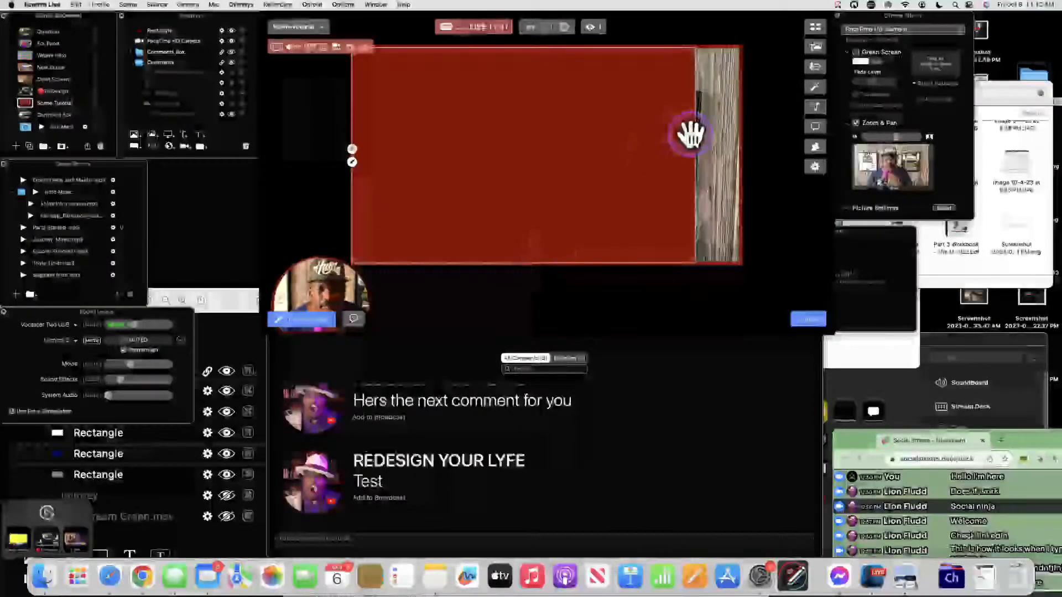
{"action": "left_click_drag", "start_coordinate": [692, 135], "coordinate": [716, 135]}
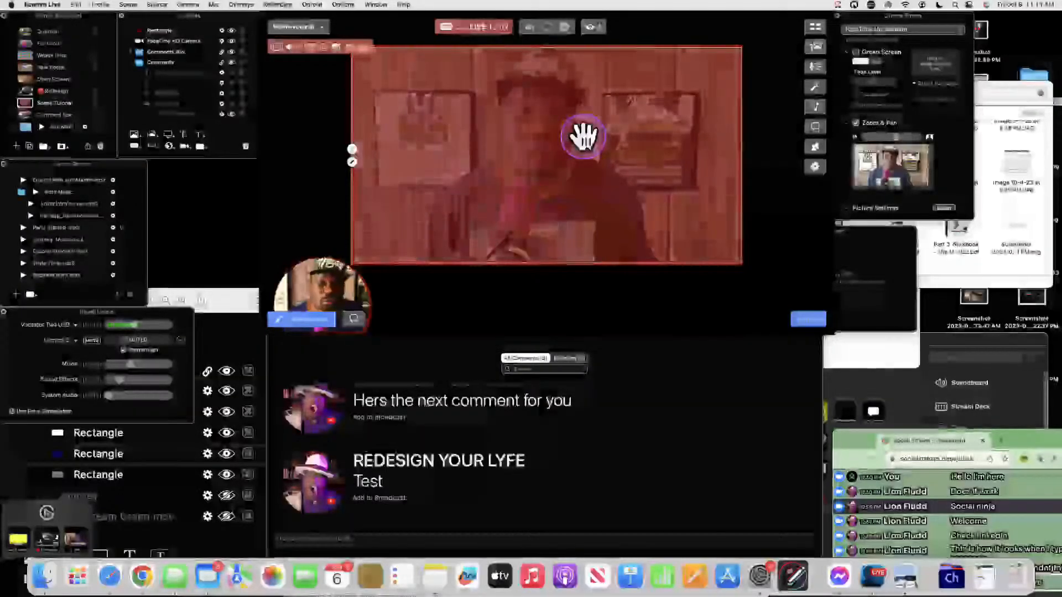
{"action": "double_click", "coordinate": [582, 136]}
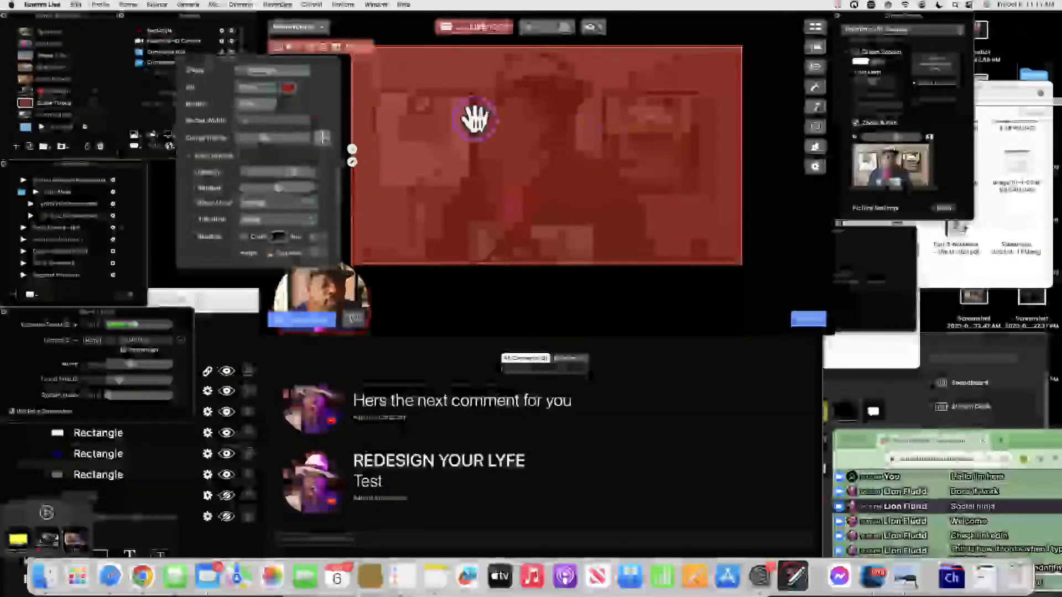
{"action": "left_click", "coordinate": [390, 145]}
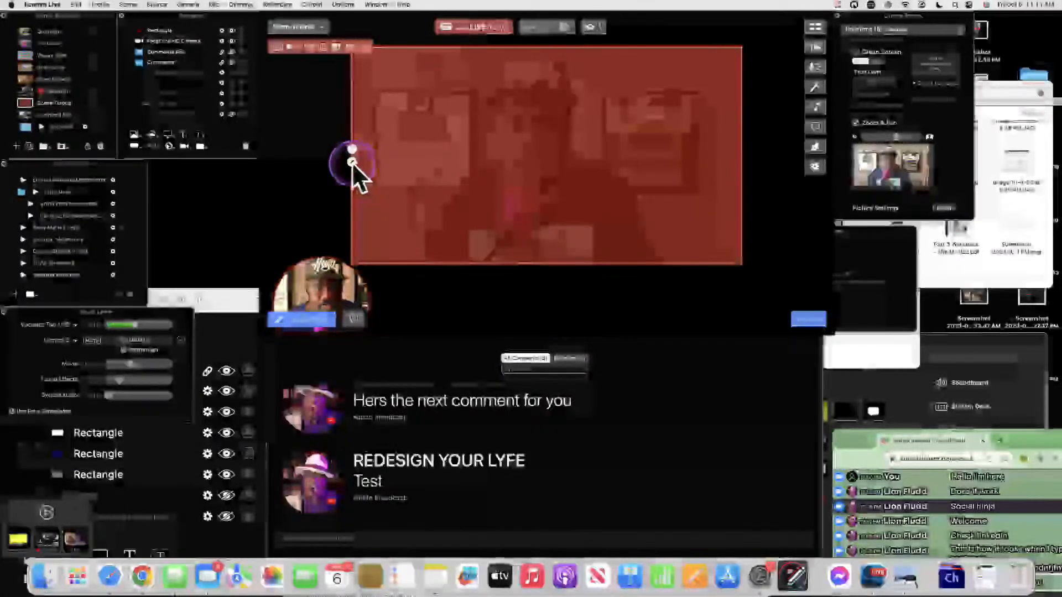
Lower the opacity of the red rectangle over the wide camera frame further so the camera shows through more clearly
{"action": "key", "text": "ctrl"}
{"action": "left_click", "coordinate": [352, 161]}
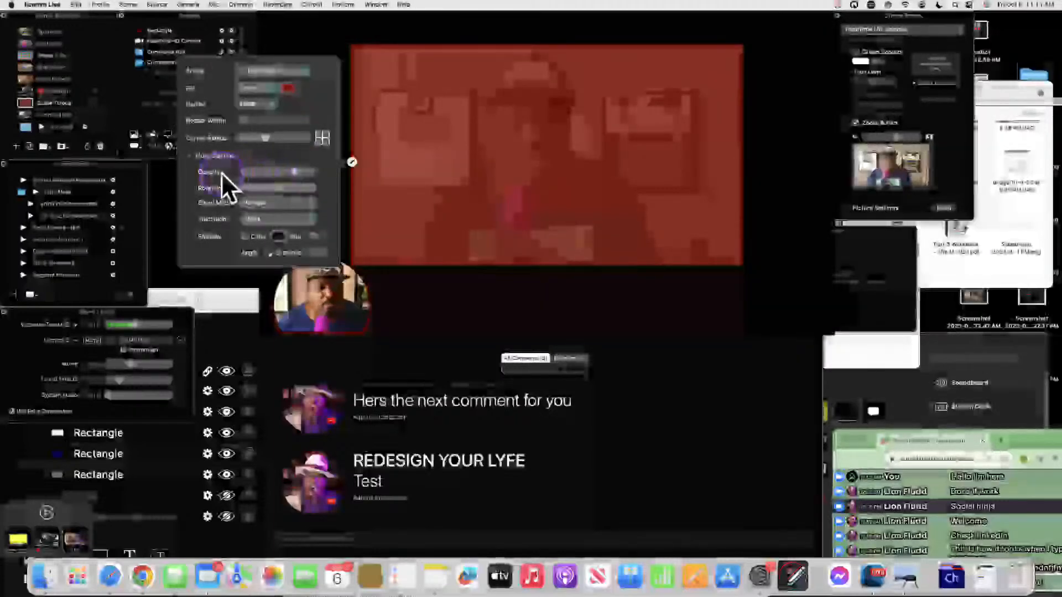
{"action": "key", "text": "ctrl"}
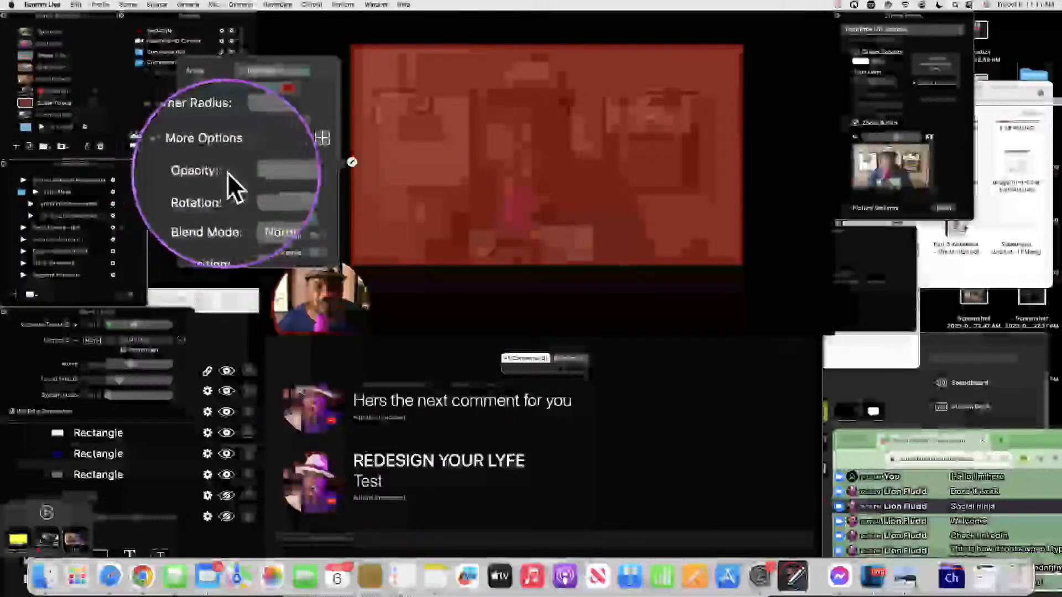
{"action": "left_click_drag", "start_coordinate": [292, 171], "coordinate": [273, 171]}
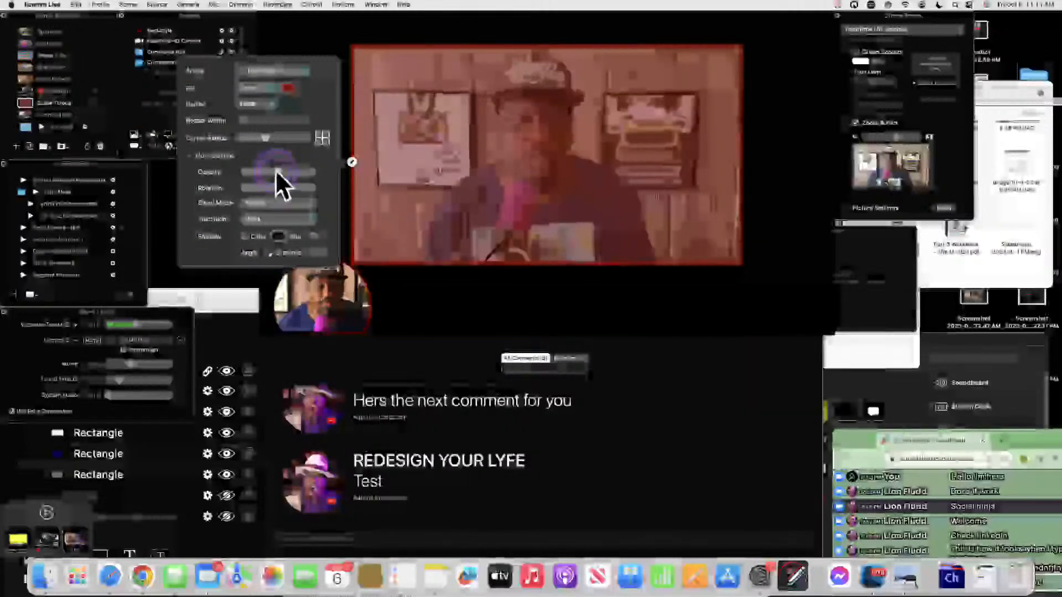
{"action": "left_click", "coordinate": [462, 158]}
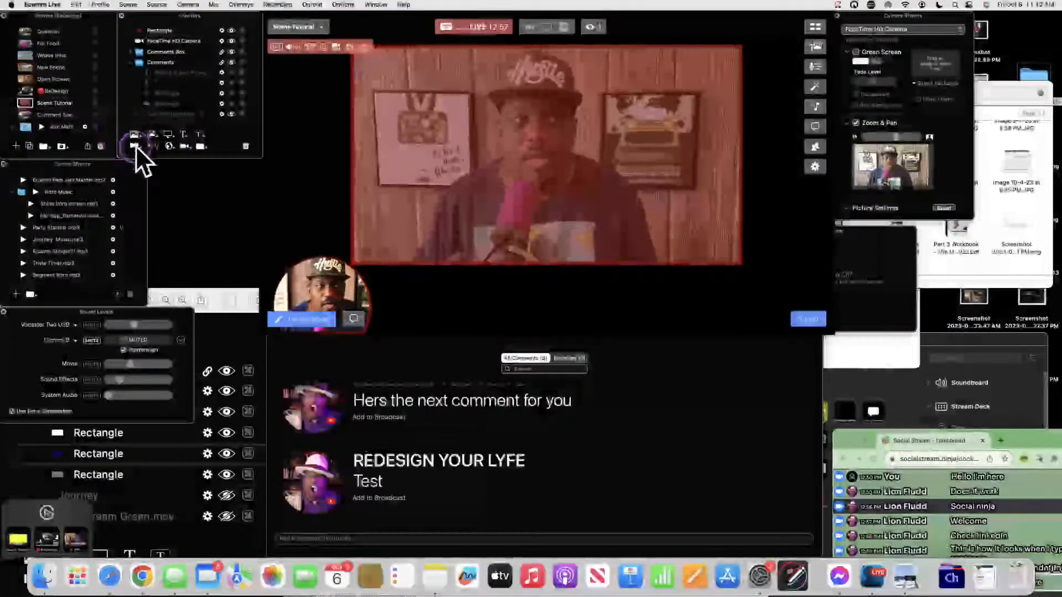
Add a second rectangle, set its fill to Blur, and fit it over the wide camera frame
{"action": "left_click", "coordinate": [135, 146]}
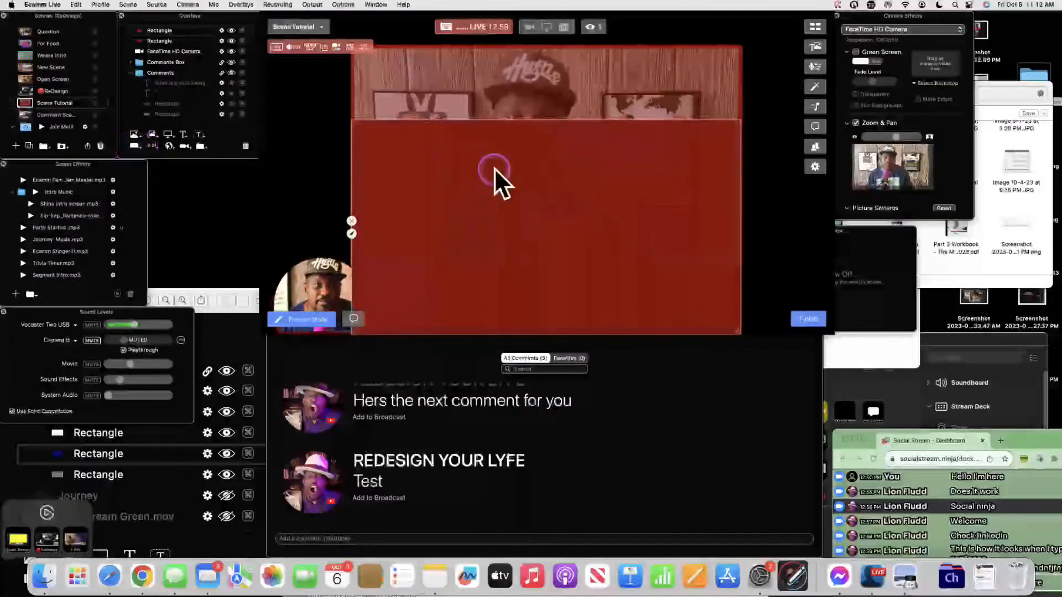
{"action": "left_click_drag", "start_coordinate": [493, 167], "coordinate": [488, 140]}
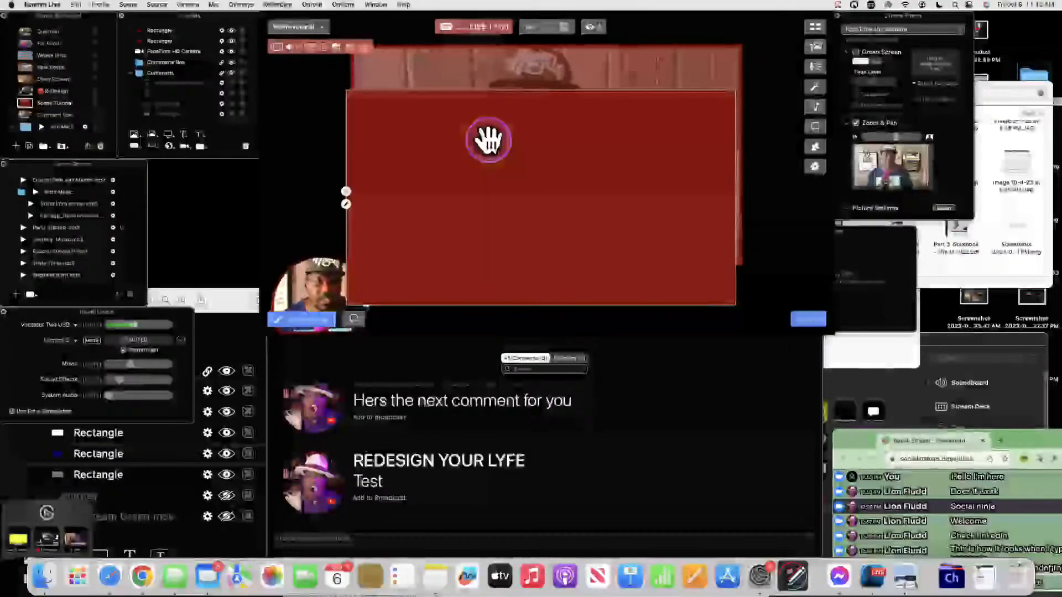
{"action": "double_click", "coordinate": [488, 140]}
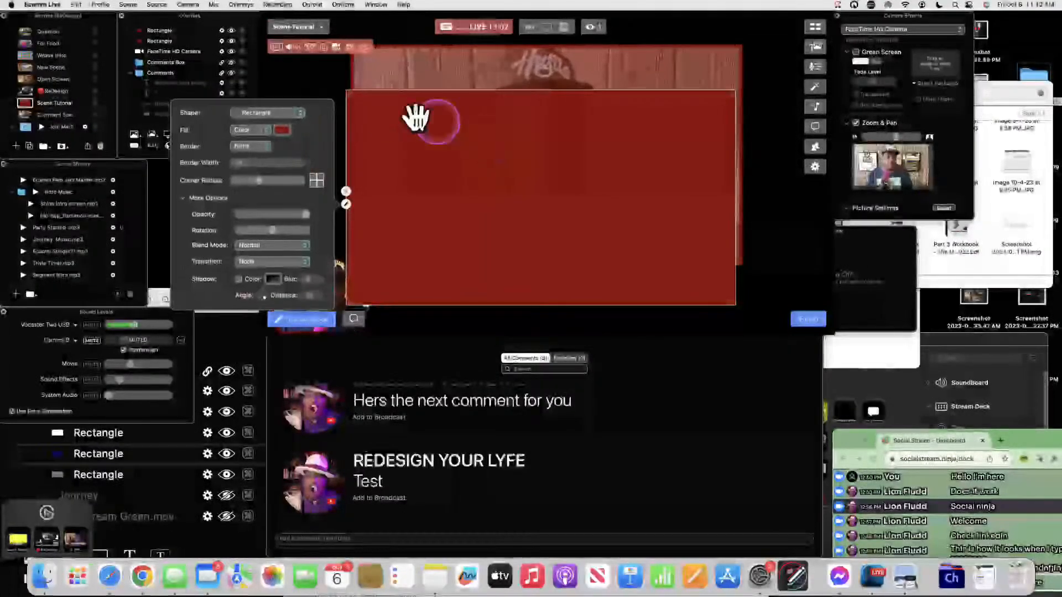
{"action": "left_click", "coordinate": [264, 131]}
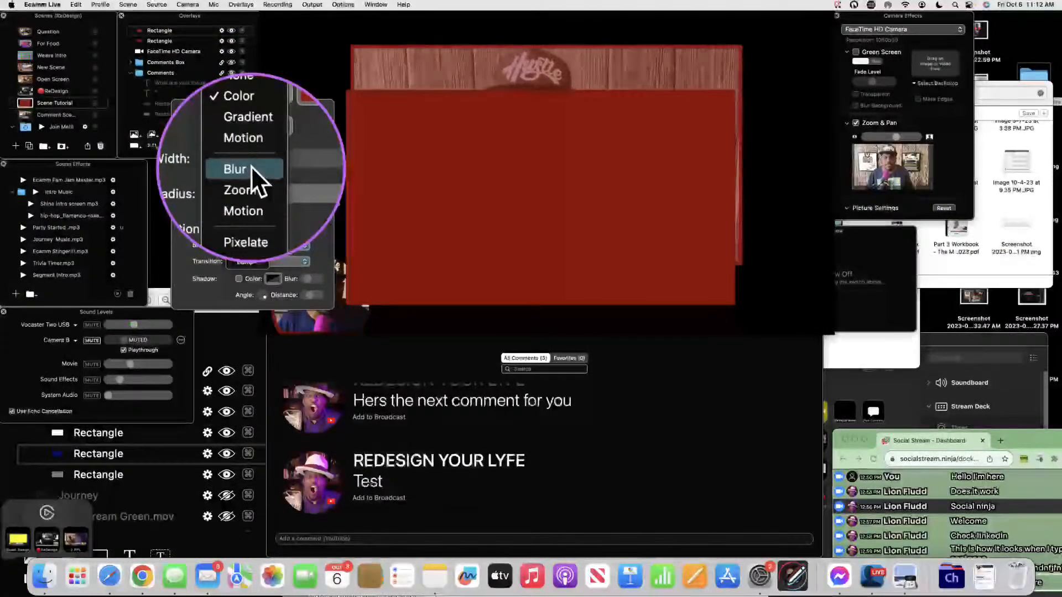
{"action": "left_click", "coordinate": [251, 167]}
{"action": "left_click_drag", "start_coordinate": [449, 169], "coordinate": [503, 140]}
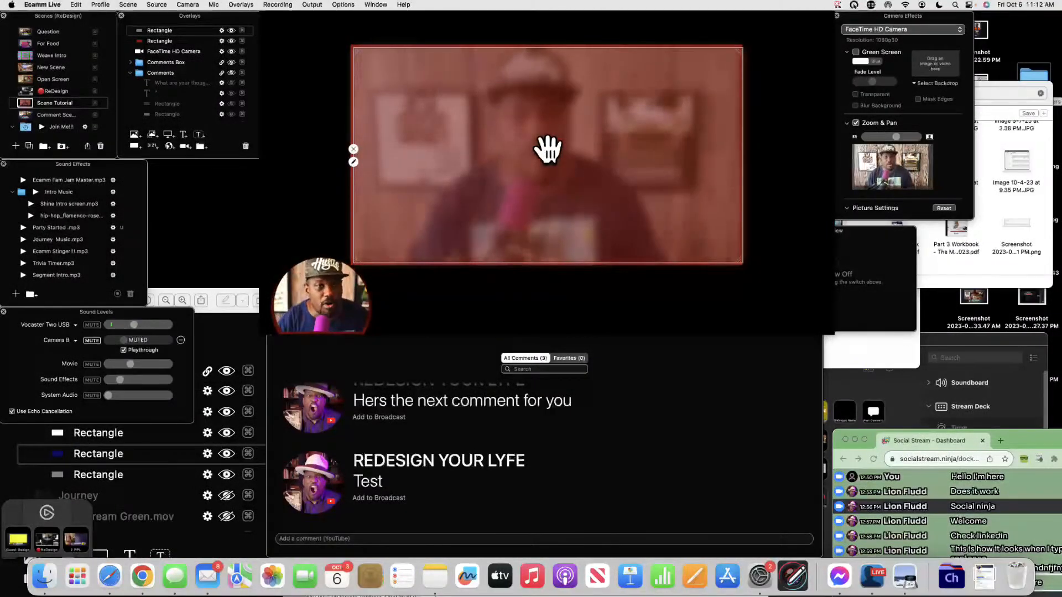
Switch to the reference screenshot in Preview and examine the rectangle layers in its Comments Box folder
{"action": "left_click", "coordinate": [235, 314]}
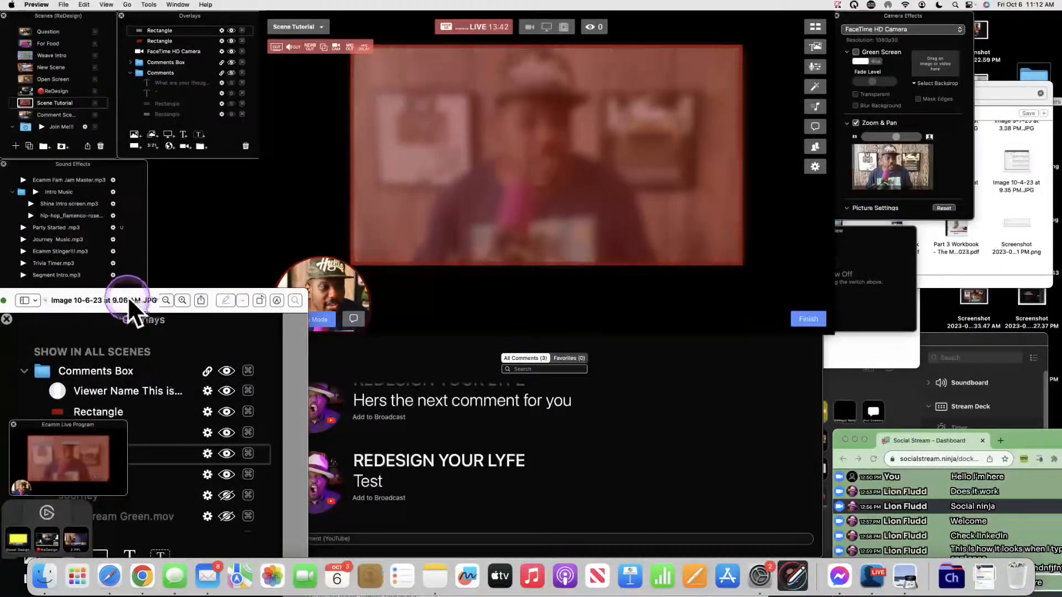
{"action": "left_click_drag", "start_coordinate": [127, 296], "coordinate": [178, 152]}
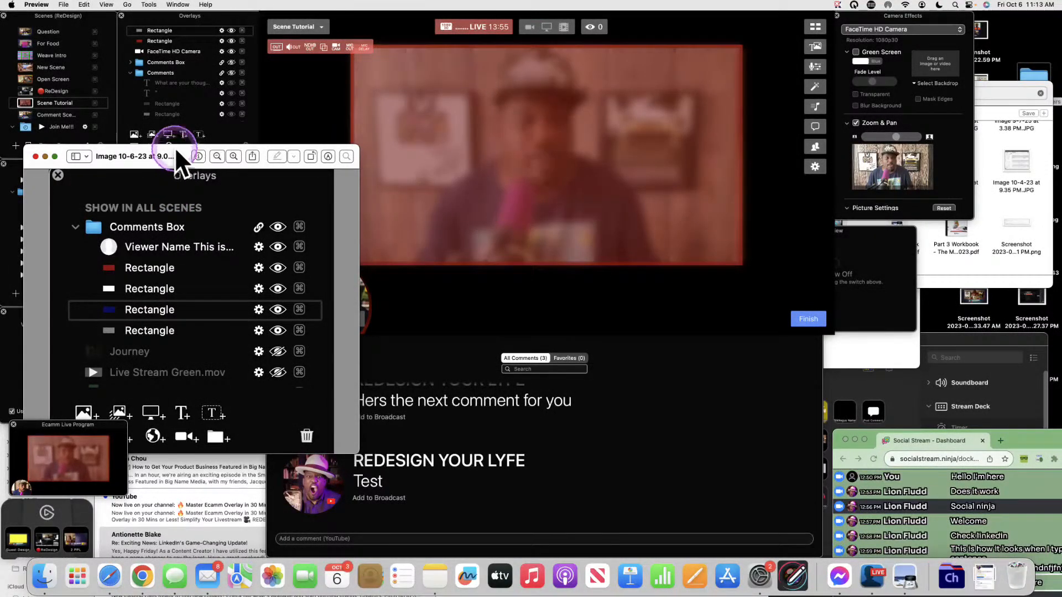
{"action": "left_click_drag", "start_coordinate": [175, 147], "coordinate": [151, 321]}
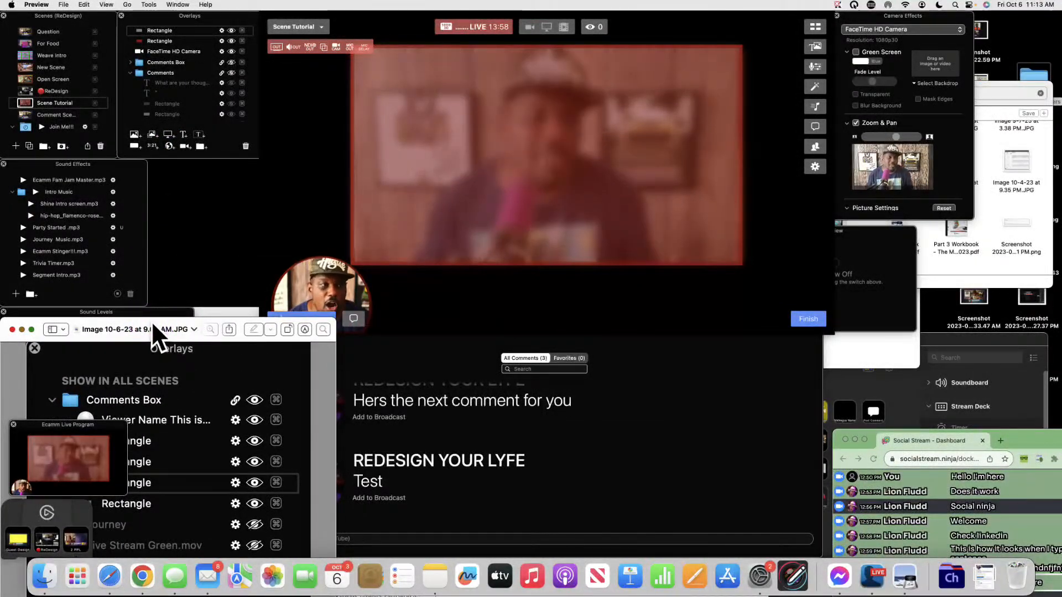
Add another rectangle overlay and move the reference screenshot window down below the Sound Levels window
{"action": "left_click", "coordinate": [134, 144]}
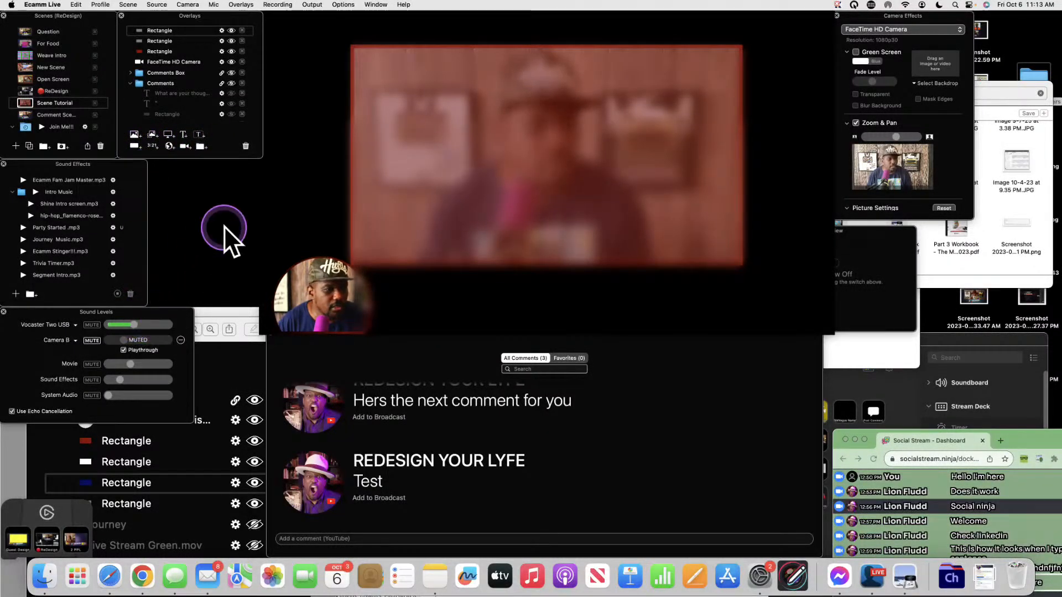
{"action": "left_click", "coordinate": [231, 313]}
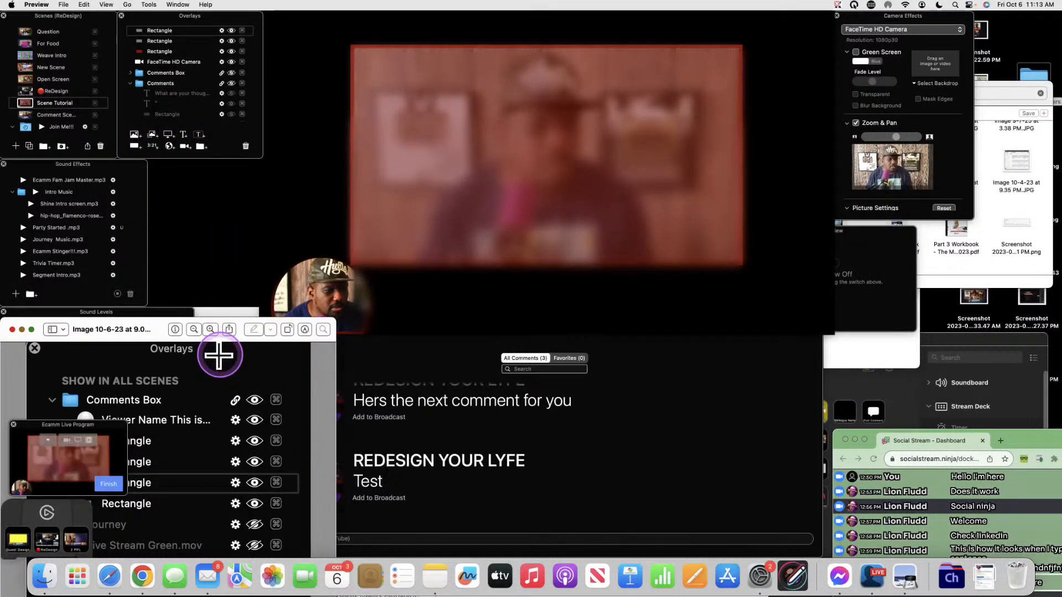
{"action": "left_click", "coordinate": [157, 321]}
{"action": "left_click_drag", "start_coordinate": [160, 332], "coordinate": [180, 436]}
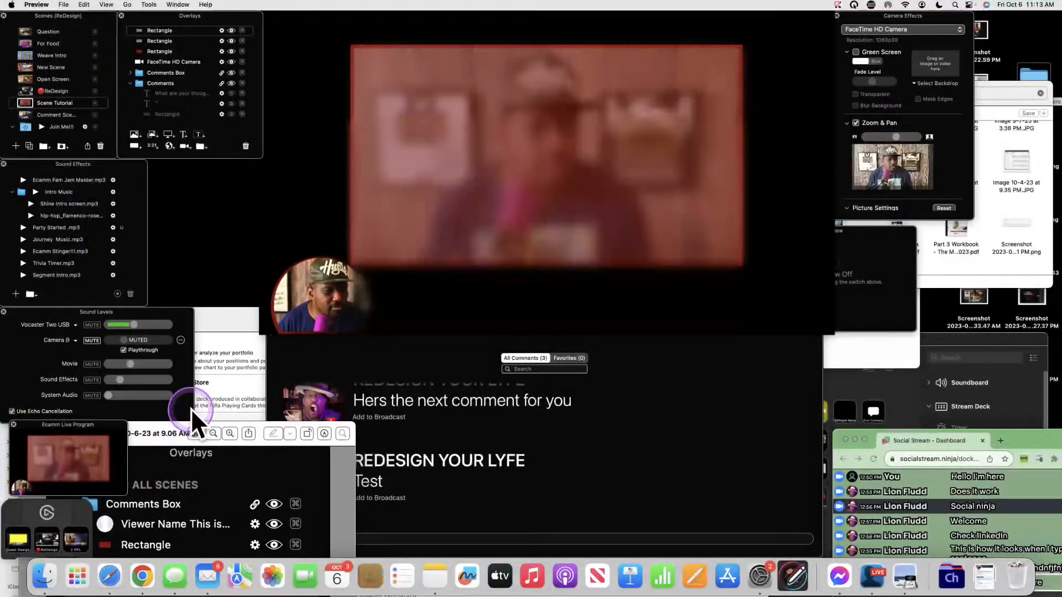
Set the newest rectangle's fill to Color and choose Snow white
{"action": "left_click", "coordinate": [448, 210]}
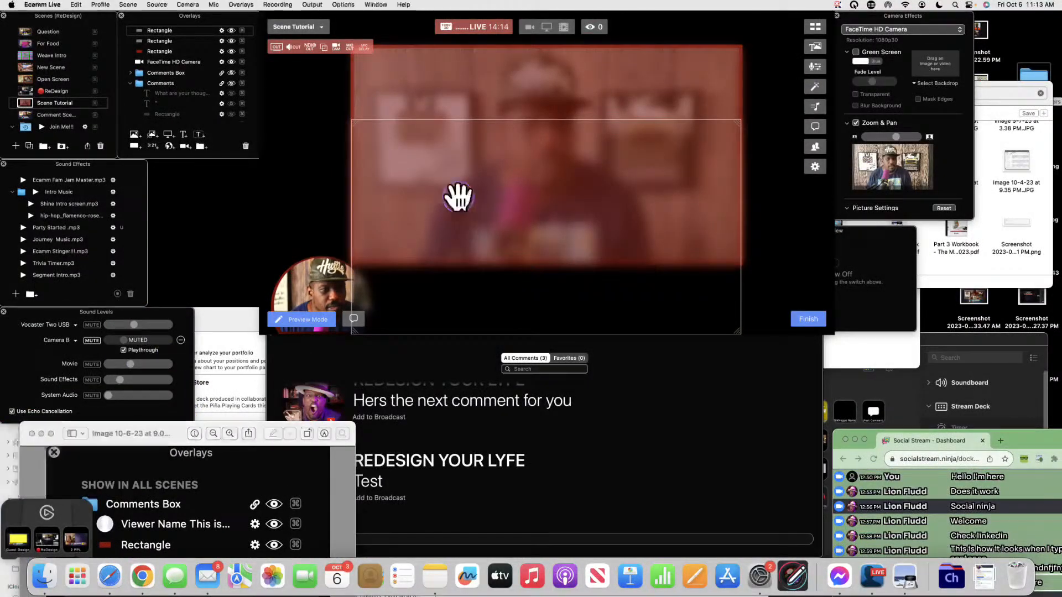
{"action": "double_click", "coordinate": [457, 157]}
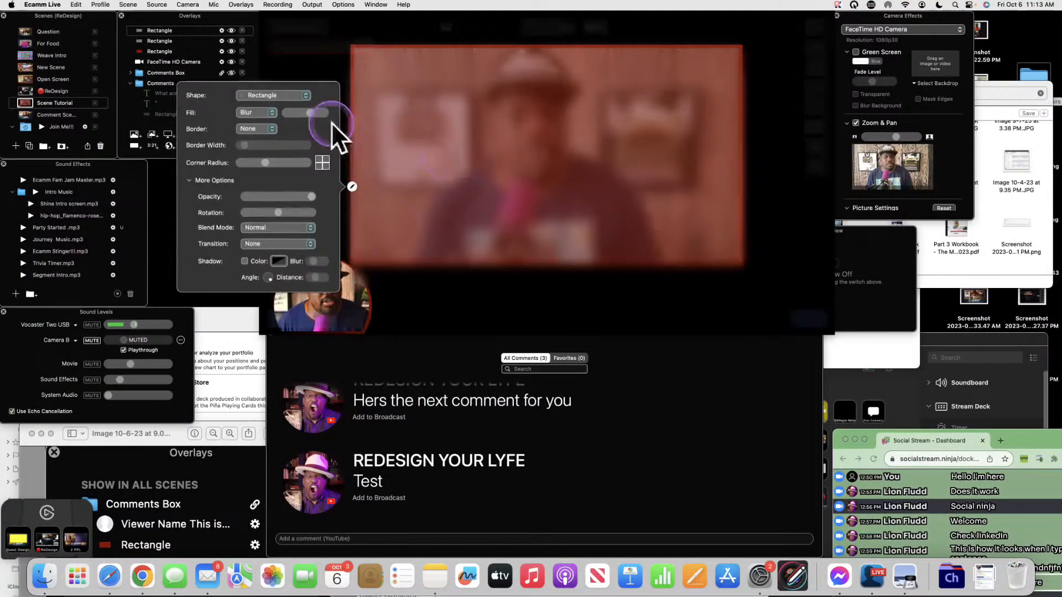
{"action": "left_click", "coordinate": [272, 112]}
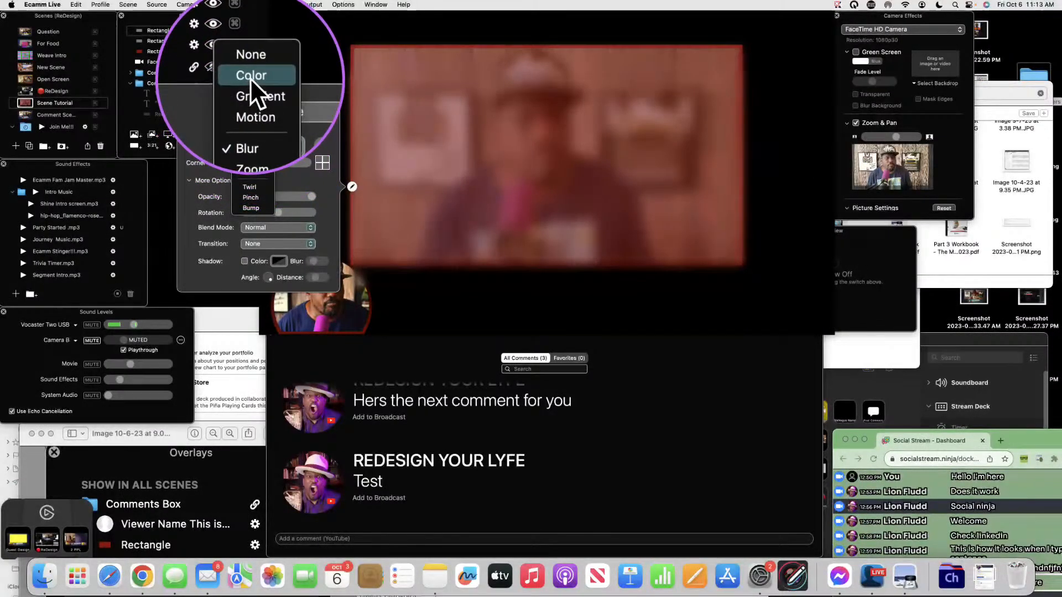
{"action": "left_click", "coordinate": [252, 78]}
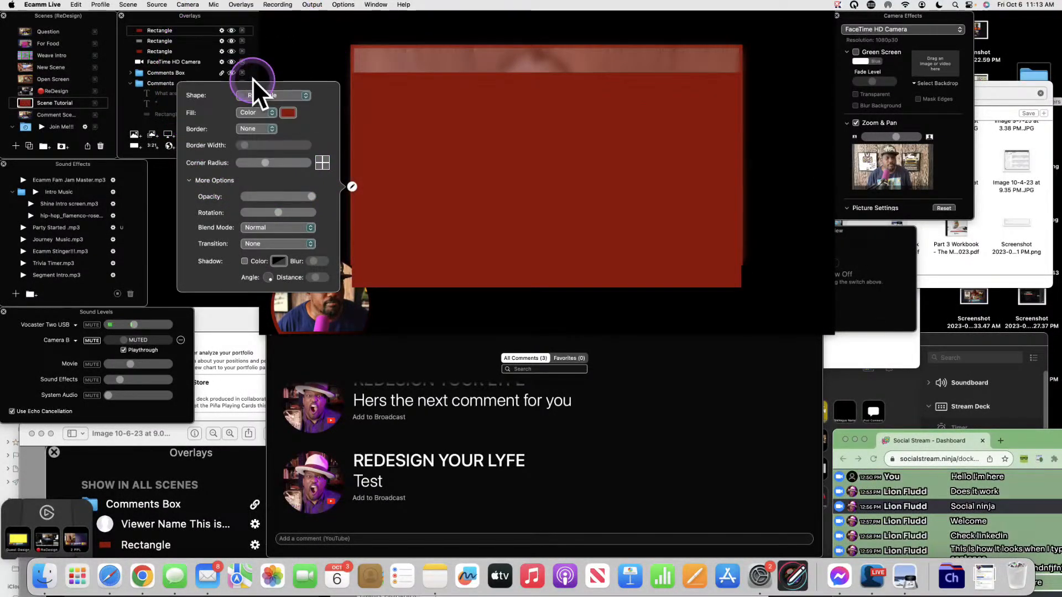
{"action": "left_click", "coordinate": [509, 148]}
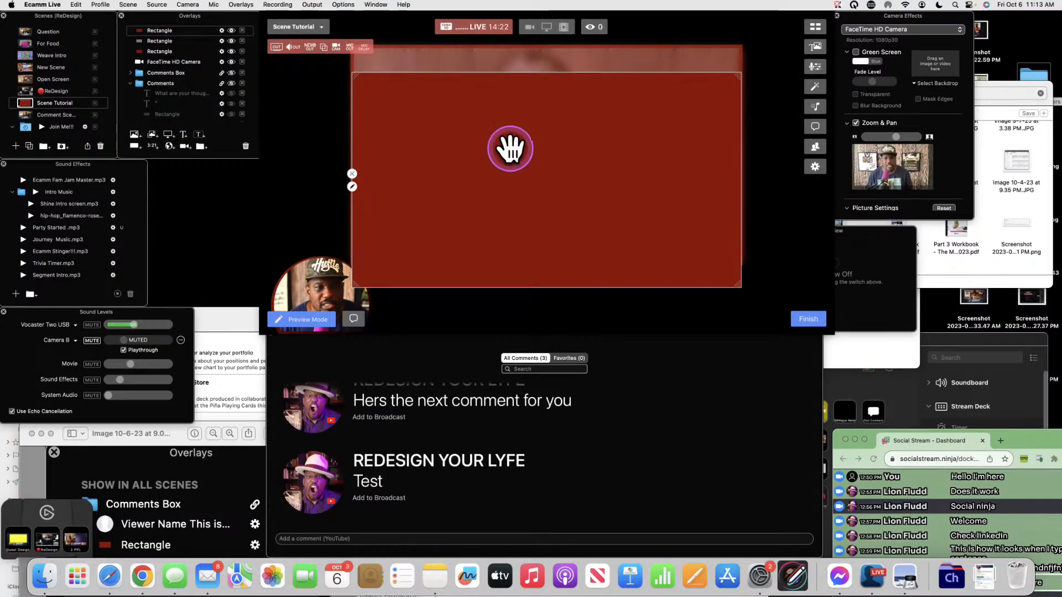
{"action": "double_click", "coordinate": [437, 132]}
{"action": "left_click", "coordinate": [288, 113]}
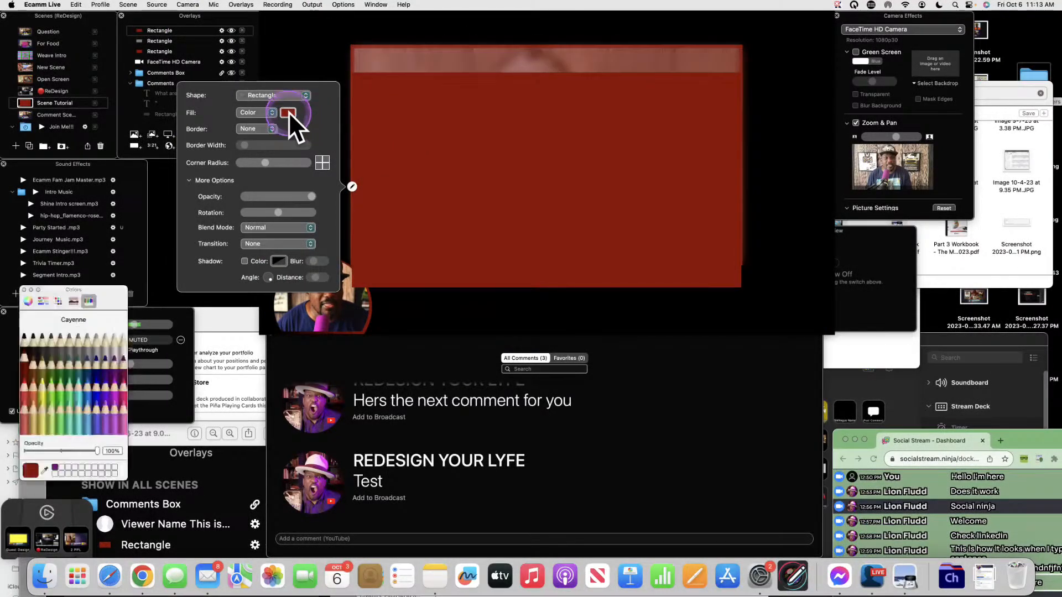
{"action": "left_click", "coordinate": [123, 331]}
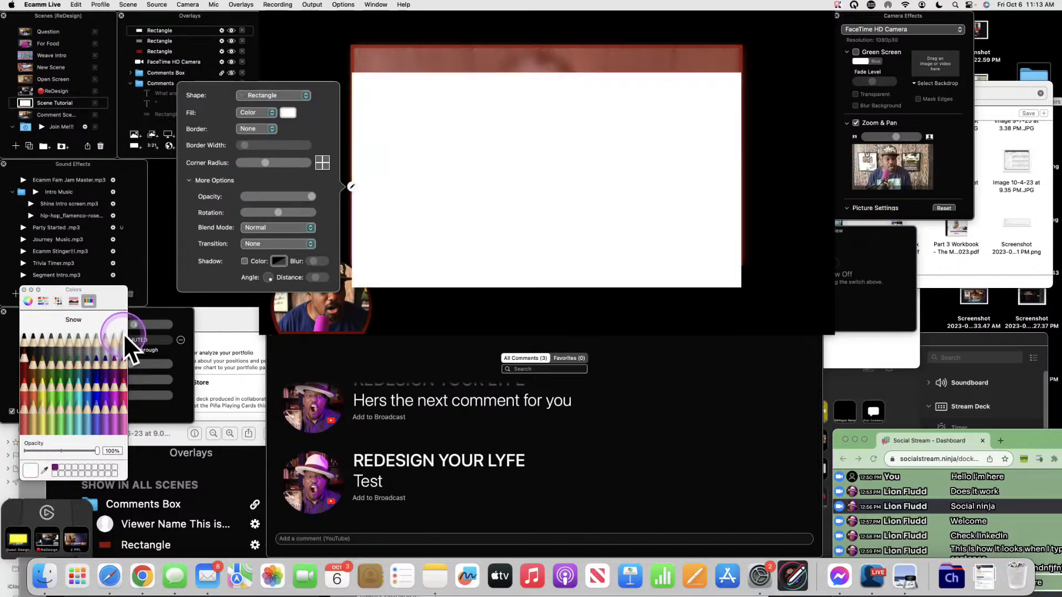
Shrink the white rectangle to about half the width of the blurred camera frame and center it there
{"action": "left_click", "coordinate": [492, 187]}
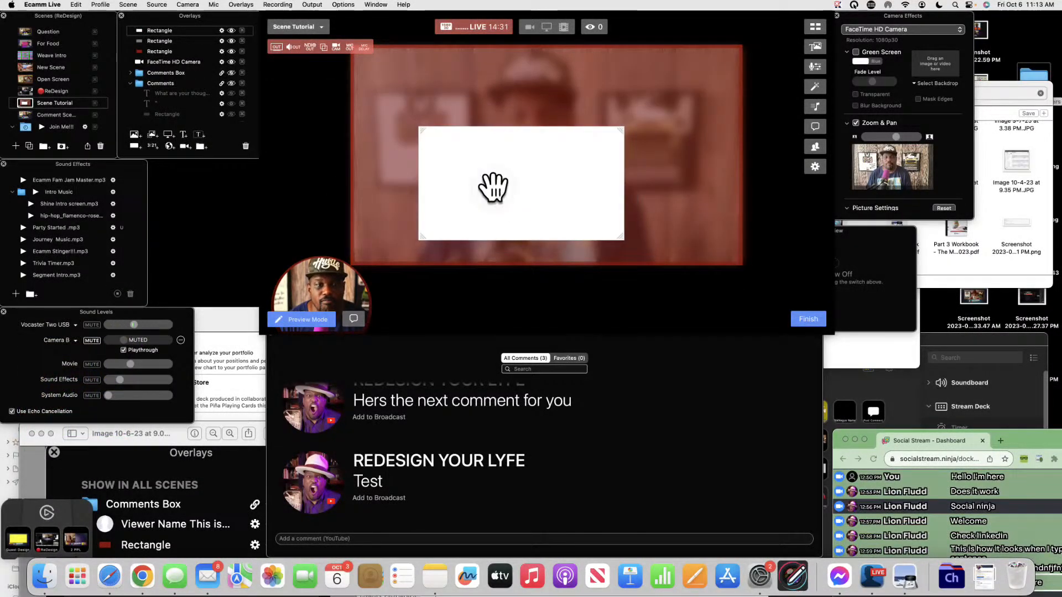
{"action": "left_click_drag", "start_coordinate": [490, 187], "coordinate": [519, 172]}
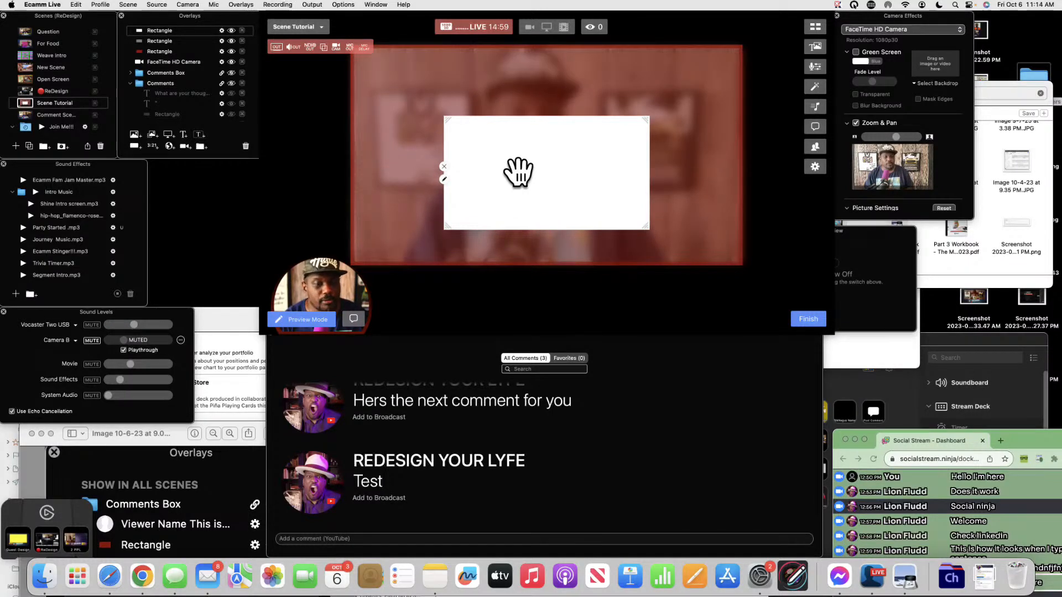
{"action": "left_click_drag", "start_coordinate": [518, 173], "coordinate": [518, 160]}
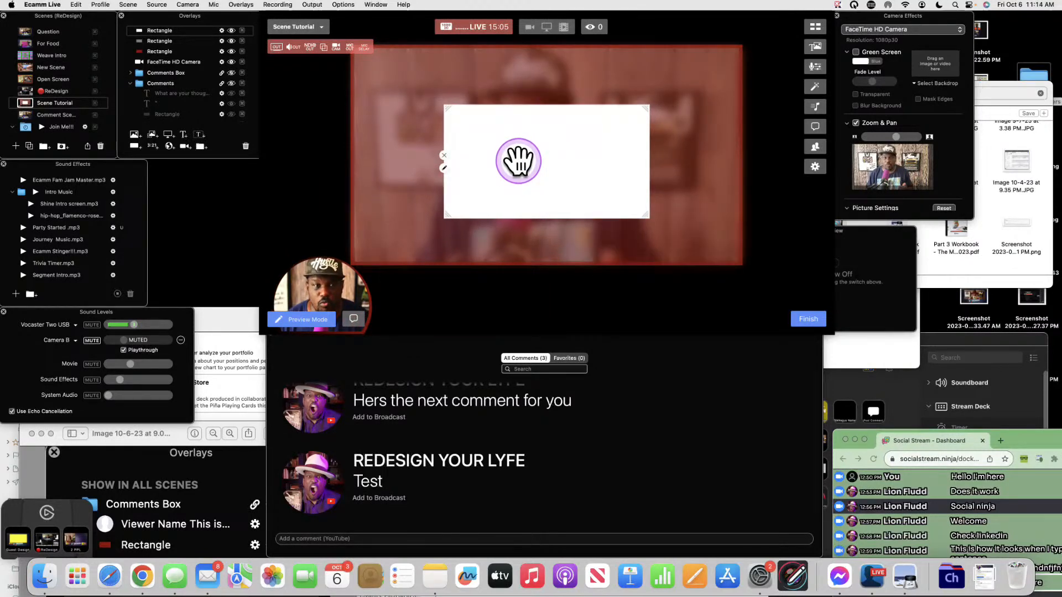
Enlarge the white rectangle using the finished Comments Box as a guide, and lower it slightly to leave room for a header
{"action": "scroll", "coordinate": [518, 161], "scroll_direction": "up", "scroll_amount": 3}
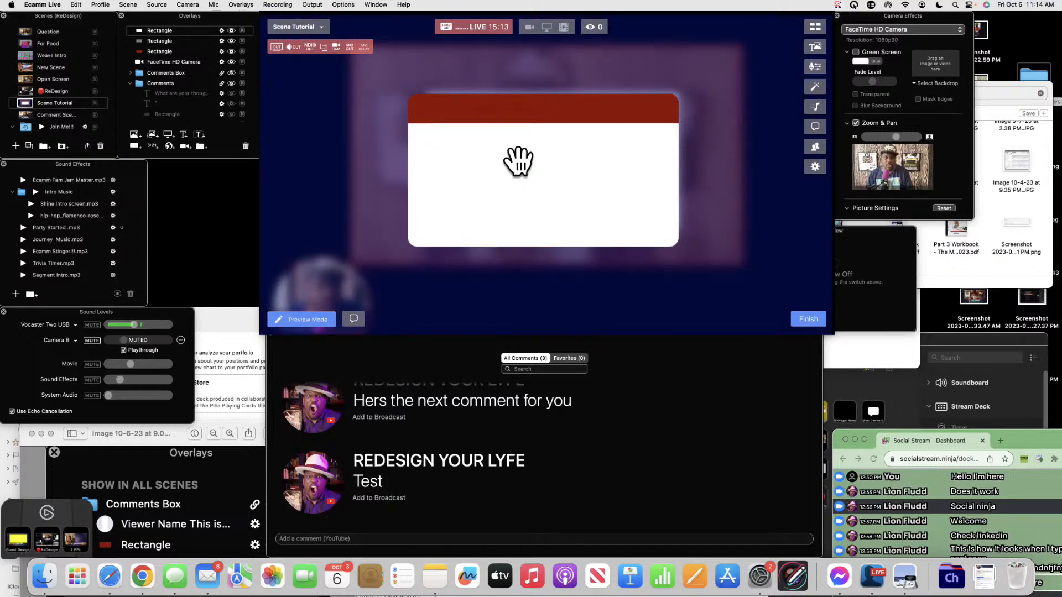
{"action": "left_click", "coordinate": [474, 109]}
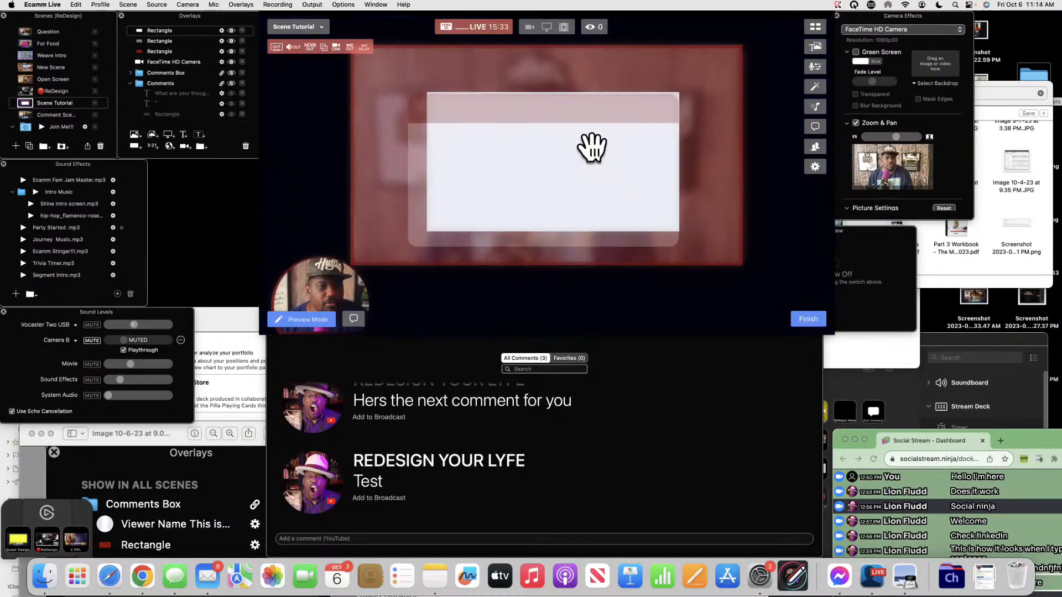
{"action": "left_click", "coordinate": [578, 143]}
{"action": "left_click_drag", "start_coordinate": [554, 144], "coordinate": [553, 156]}
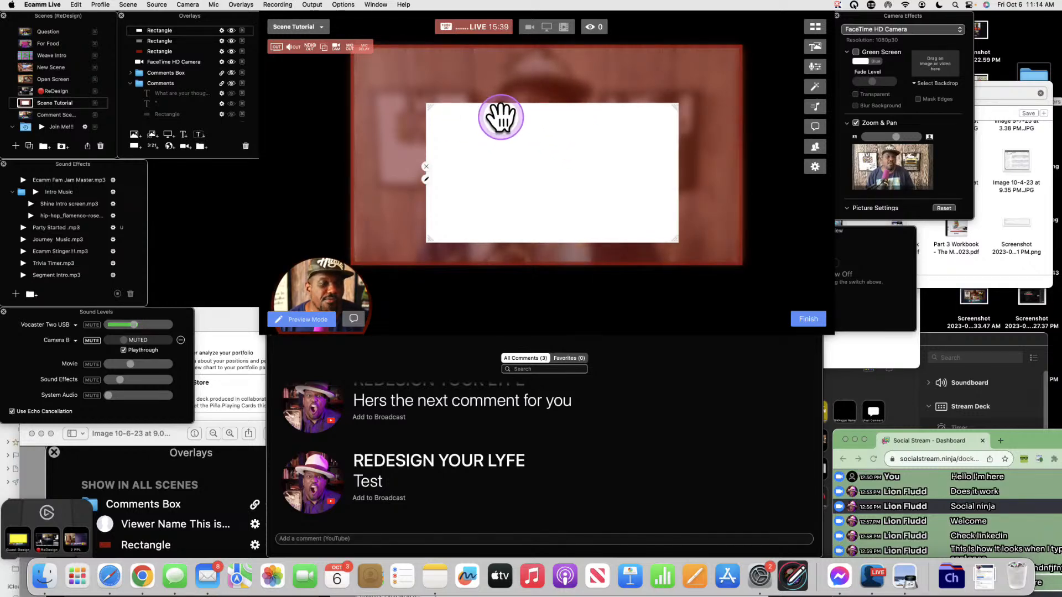
Add another rectangle and set its fill color to dark red
{"action": "left_click", "coordinate": [135, 144]}
{"action": "left_click", "coordinate": [450, 230]}
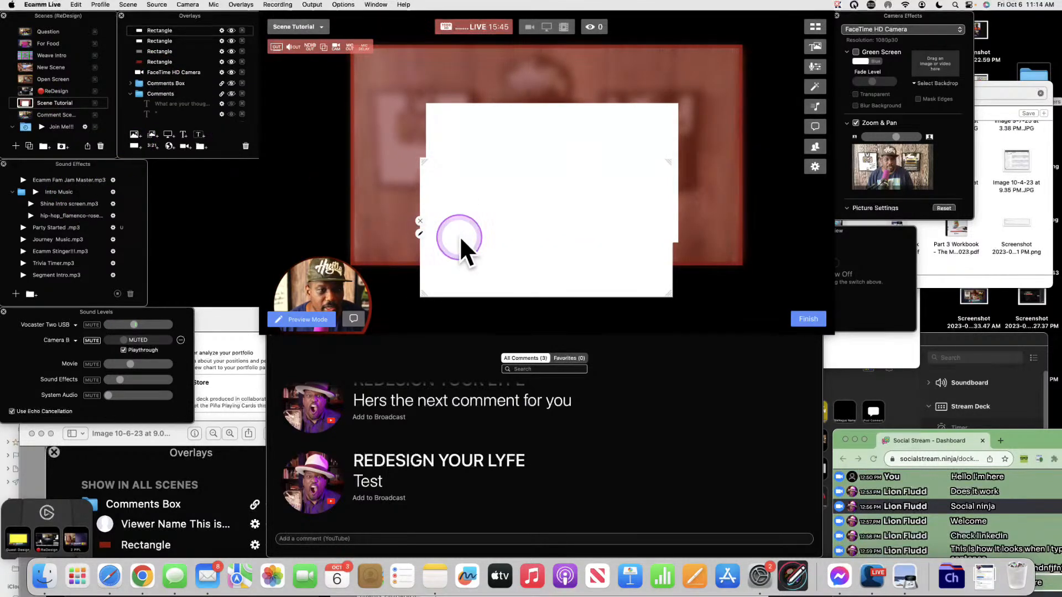
{"action": "left_click", "coordinate": [357, 158]}
{"action": "left_click", "coordinate": [90, 333]}
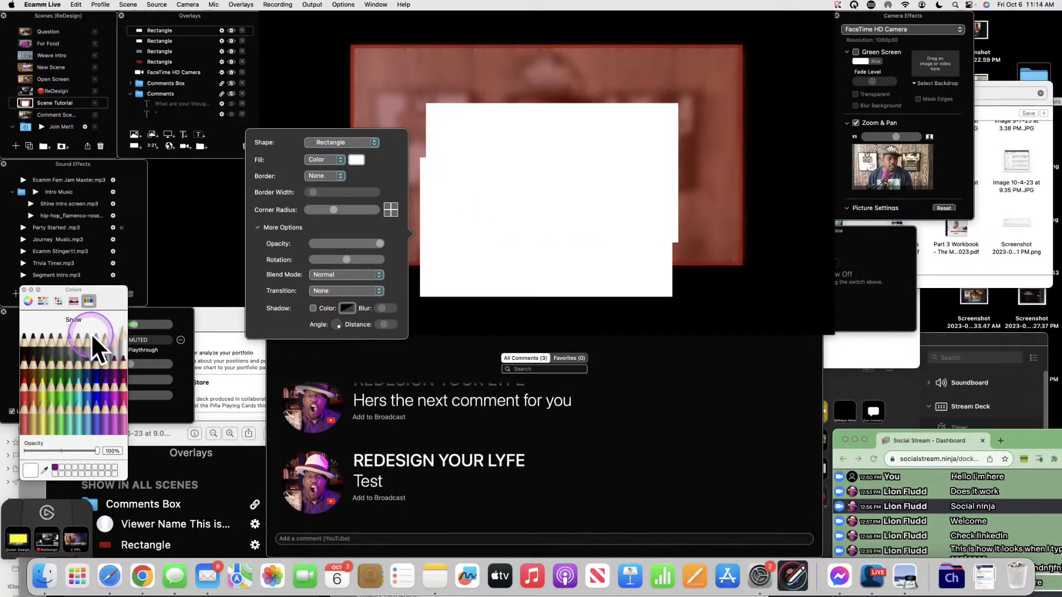
{"action": "left_click", "coordinate": [24, 362]}
Reshape the dark red rectangle into a header bar as wide as the white rectangle and place it directly above it
{"action": "mouse_move", "coordinate": [505, 265]}
{"action": "left_mouse_down"}
{"action": "mouse_move", "coordinate": [523, 136]}
{"action": "mouse_move", "coordinate": [478, 97]}
{"action": "mouse_move", "coordinate": [493, 101]}
{"action": "mouse_move", "coordinate": [487, 111]}
{"action": "left_mouse_up"}
{"action": "scroll", "coordinate": [513, 160], "scroll_direction": "down", "scroll_amount": 5}
{"action": "scroll", "coordinate": [513, 160], "scroll_direction": "down", "scroll_amount": 1}
{"action": "scroll", "coordinate": [523, 136], "scroll_direction": "down", "scroll_amount": 2}
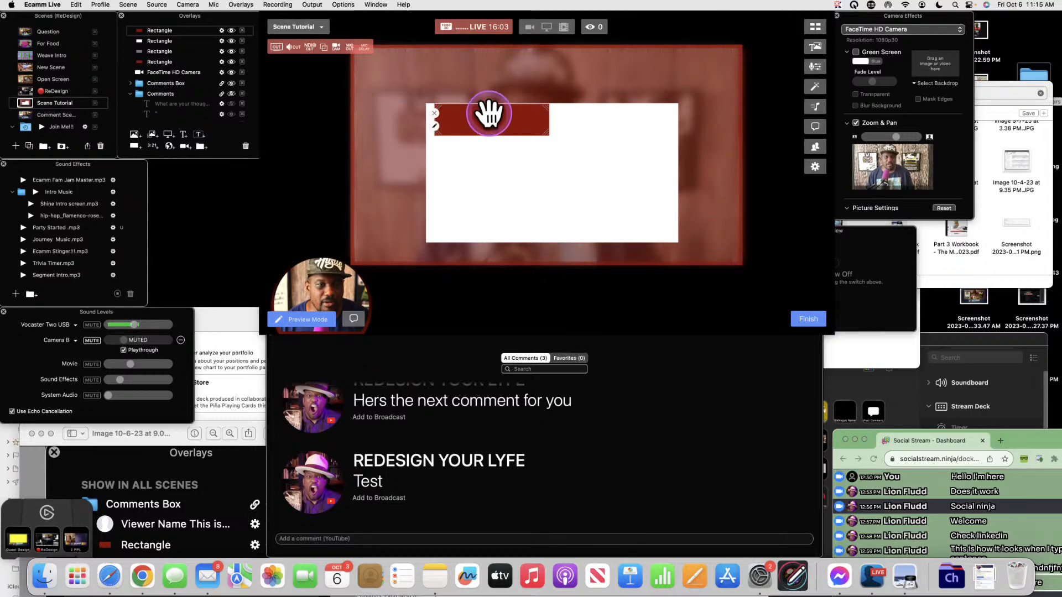
{"action": "left_click_drag", "start_coordinate": [489, 114], "coordinate": [481, 87]}
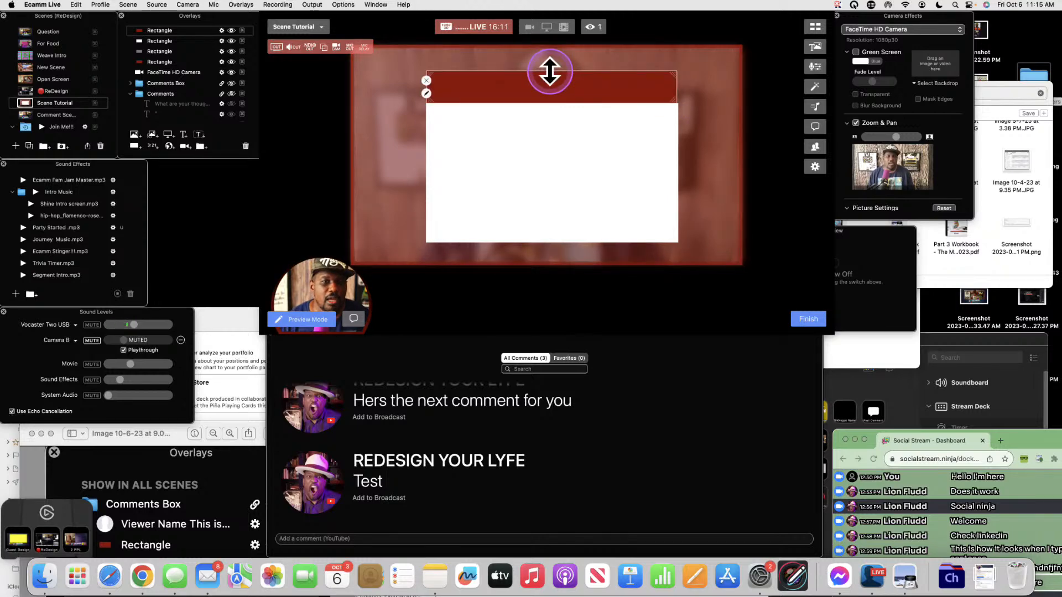
{"action": "left_click", "coordinate": [537, 137]}
{"action": "left_click", "coordinate": [667, 90]}
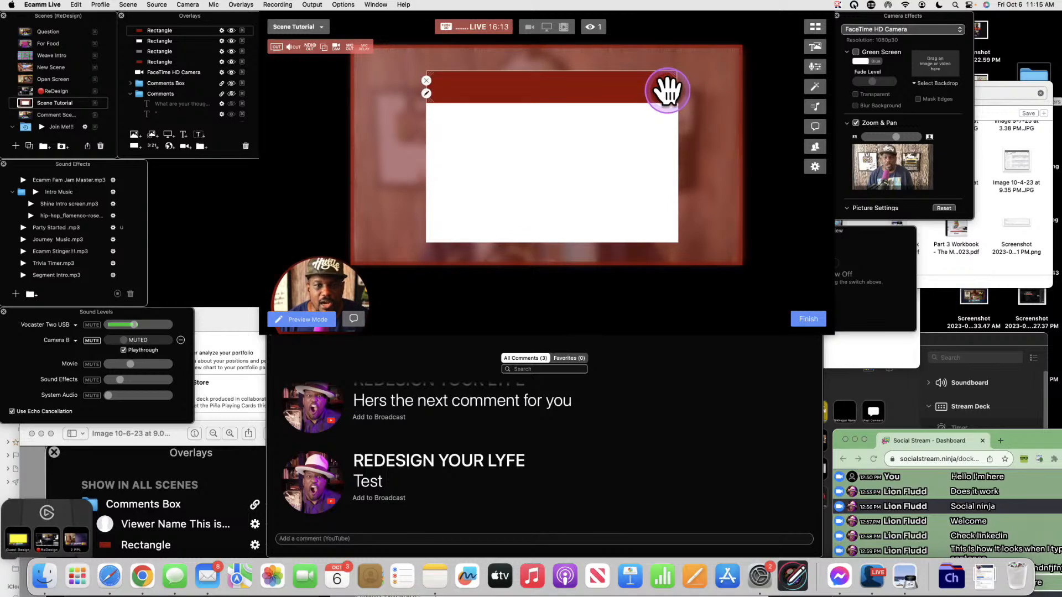
{"action": "left_click", "coordinate": [628, 136]}
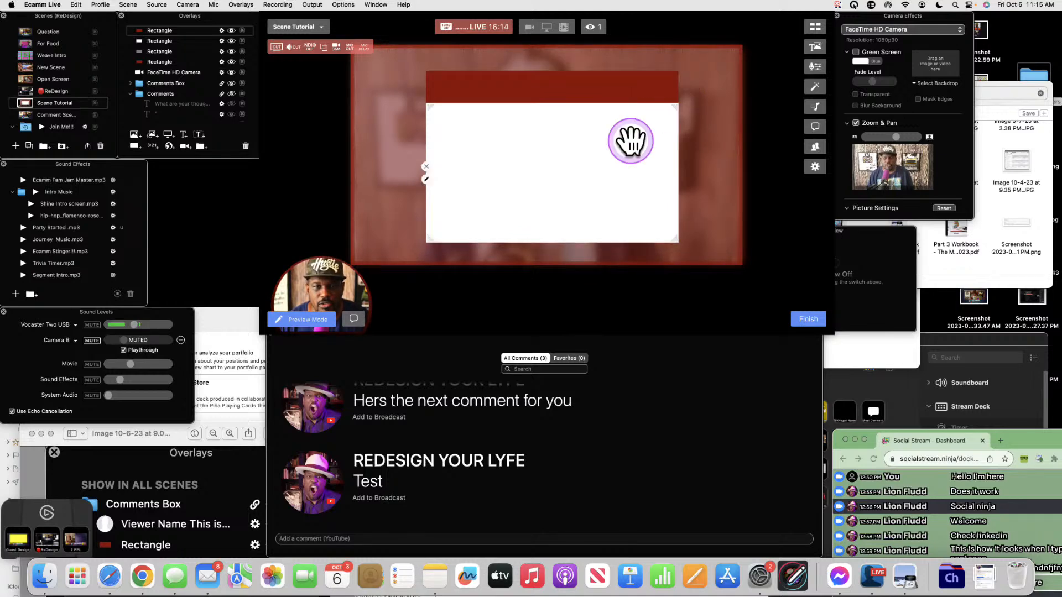
{"action": "left_click", "coordinate": [676, 91]}
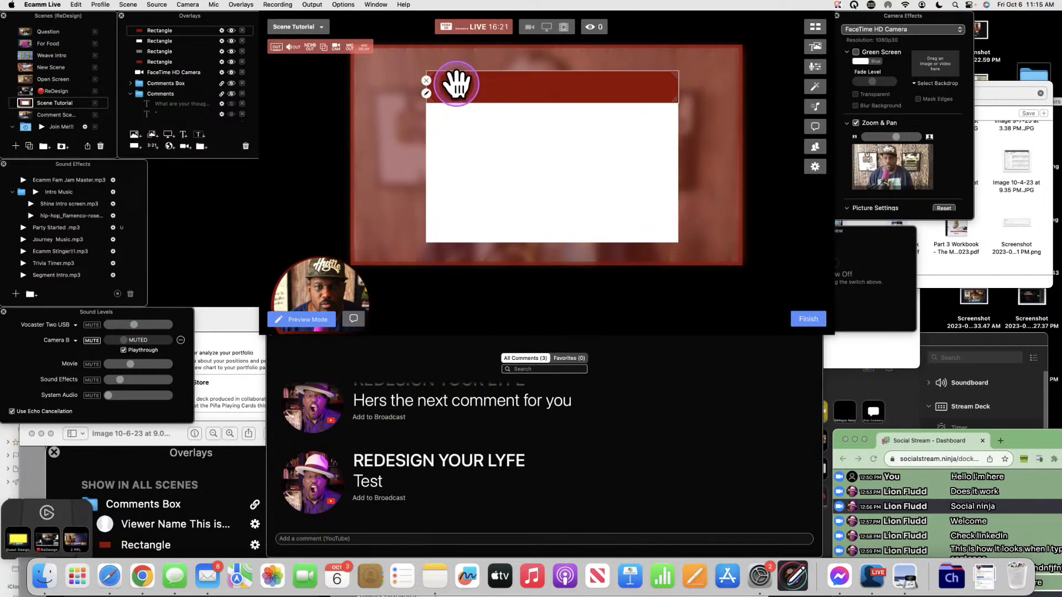
Check the list of streaming destinations with their viewer counts, and switch to the ReDesign scene
{"action": "left_click", "coordinate": [645, 68]}
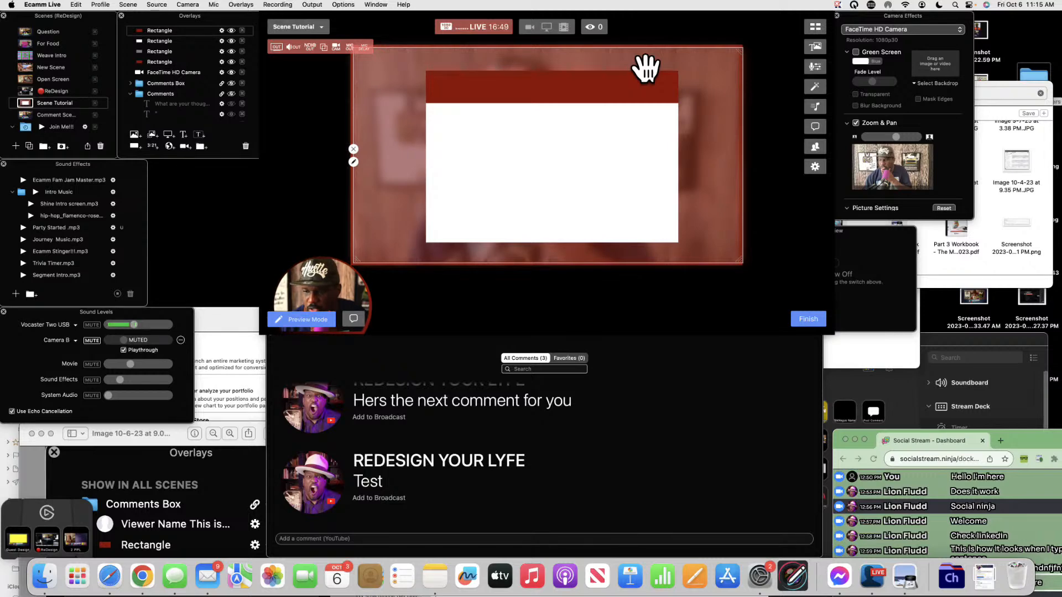
{"action": "left_click", "coordinate": [591, 23]}
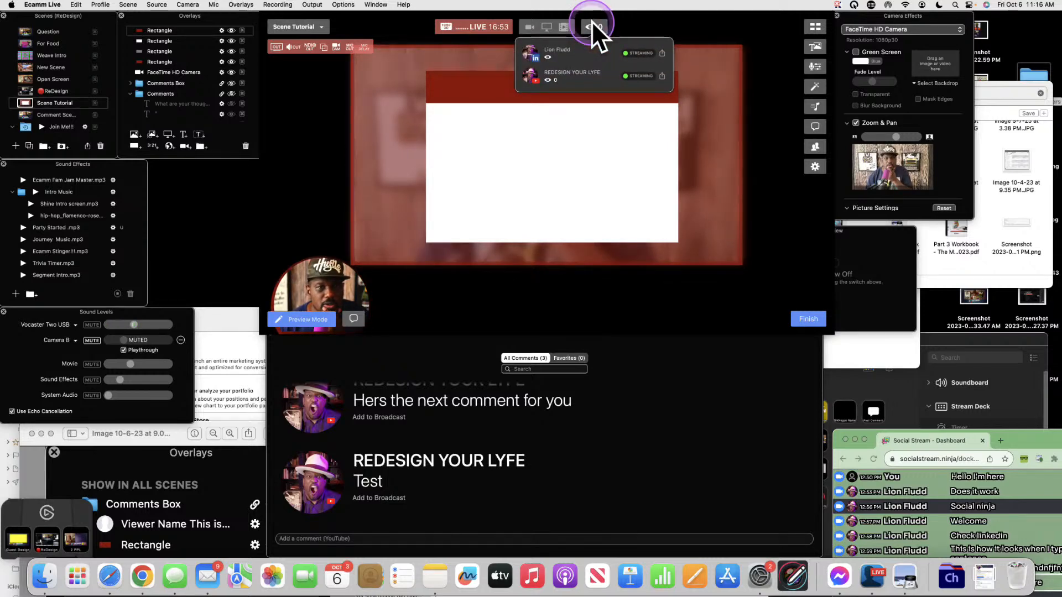
{"action": "left_click", "coordinate": [592, 22]}
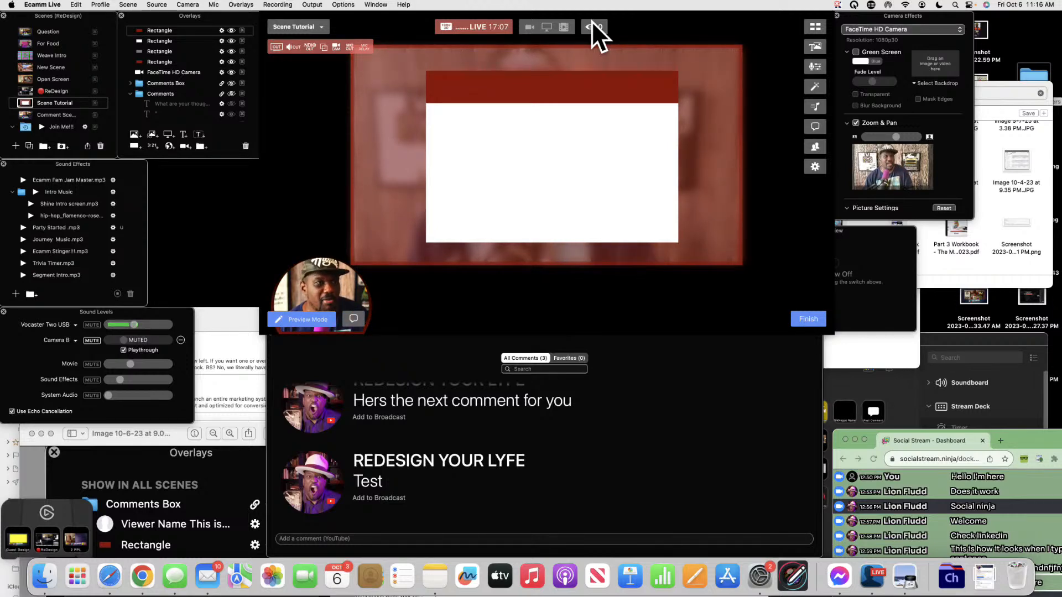
{"action": "key", "text": "Up"}
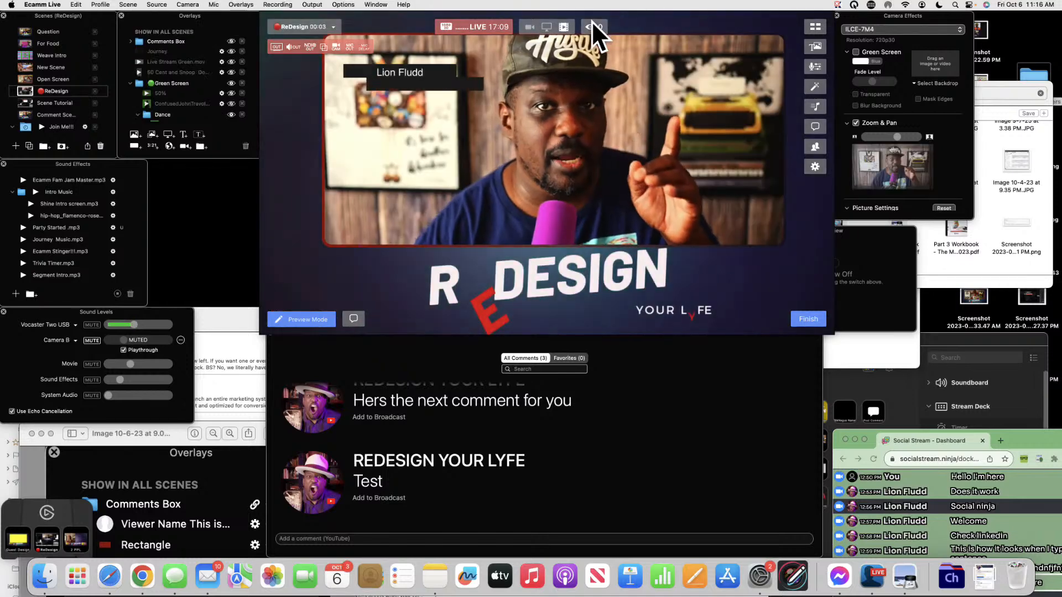
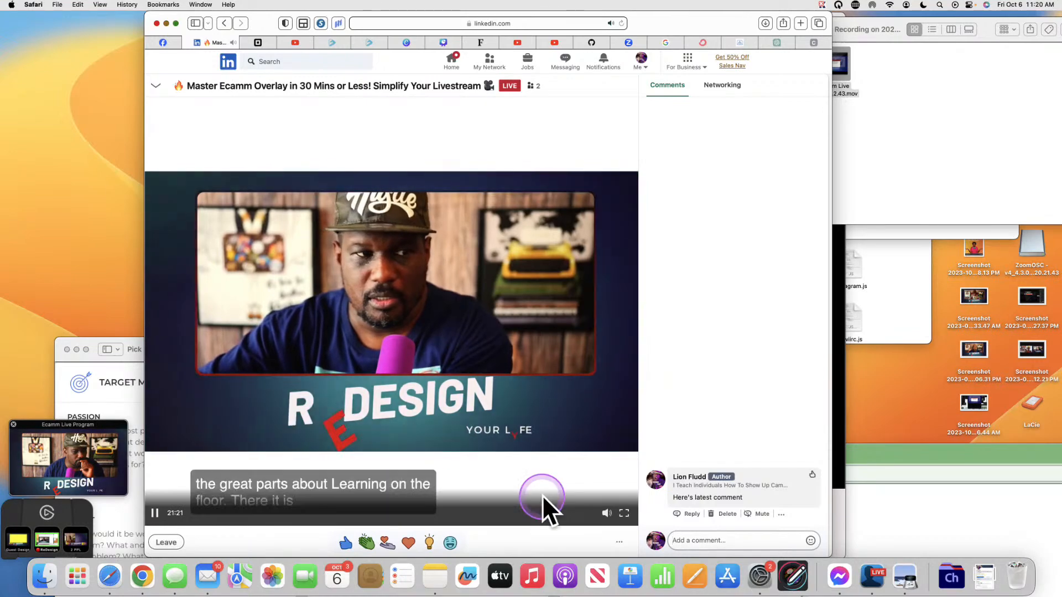
Mute the live video playing on LinkedIn and return to the Scene Tutorial scene in Ecamm Live
{"action": "left_click", "coordinate": [609, 513]}
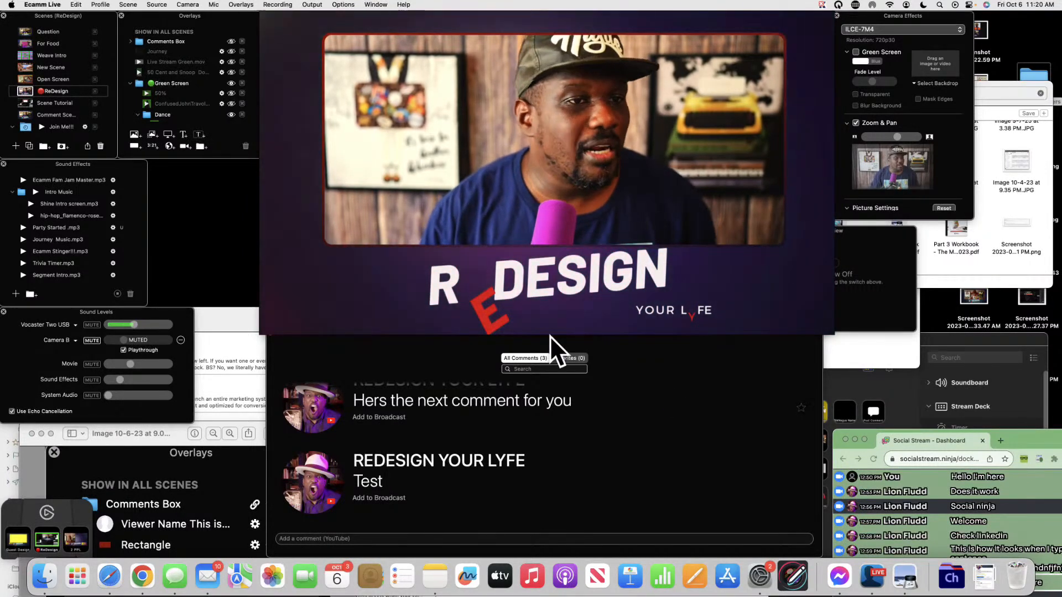
{"action": "left_click", "coordinate": [26, 105]}
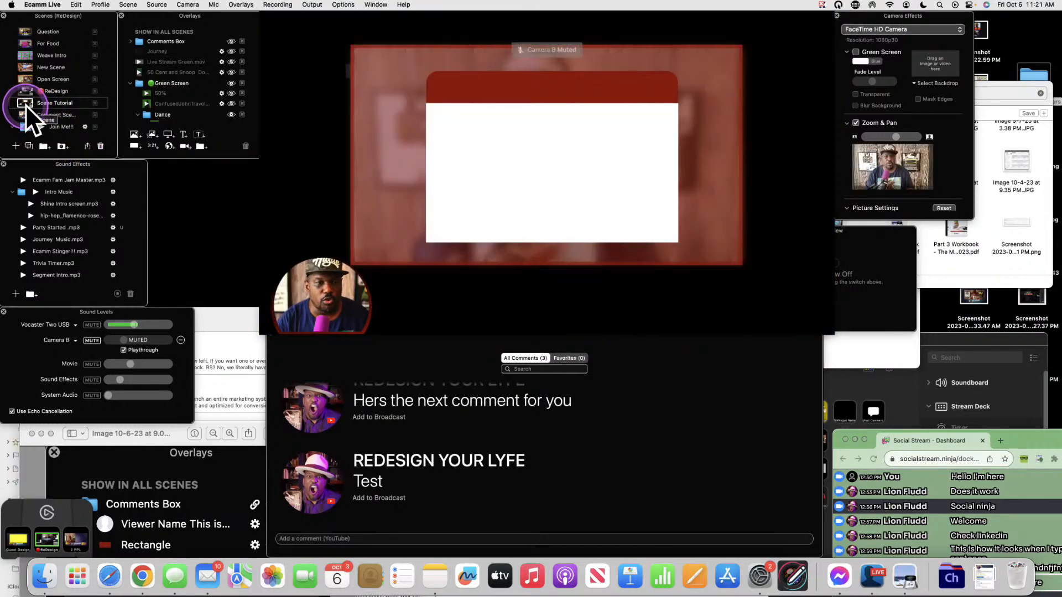
{"action": "left_click", "coordinate": [578, 156]}
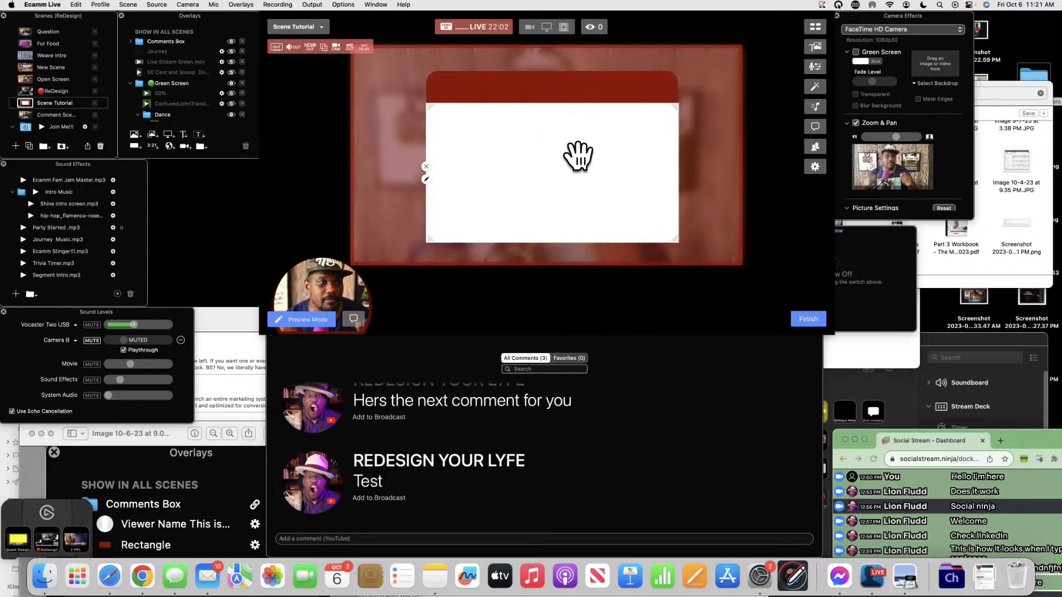
{"action": "left_click", "coordinate": [567, 156]}
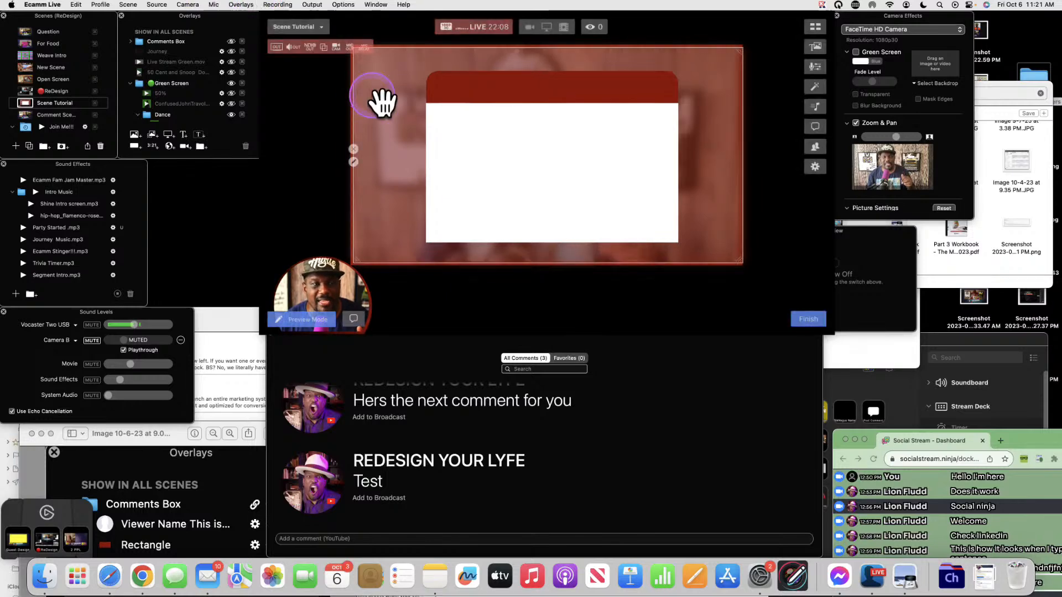
{"action": "left_click", "coordinate": [407, 120]}
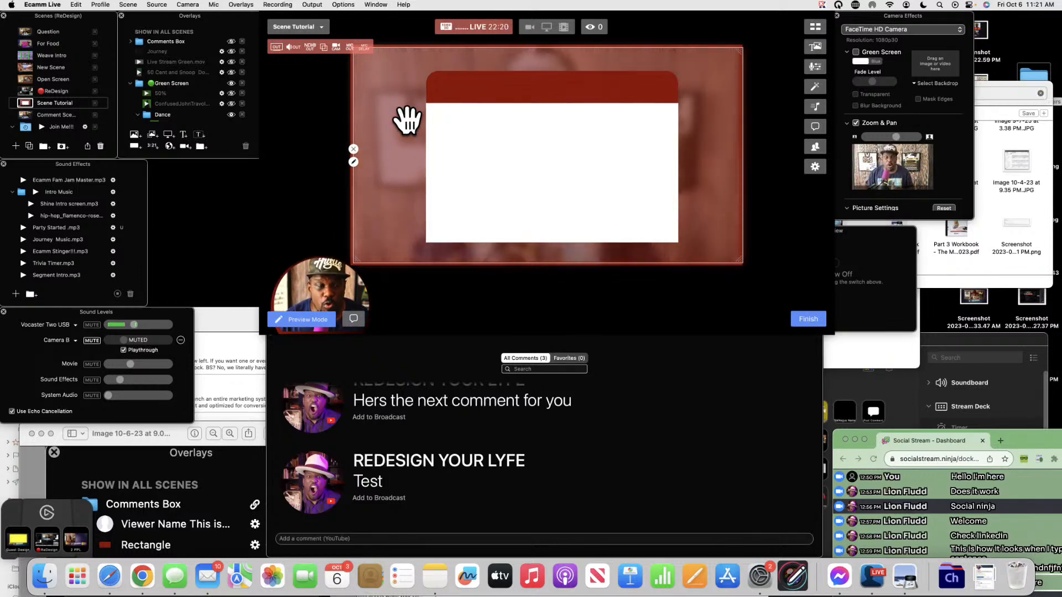
{"action": "left_click", "coordinate": [471, 127]}
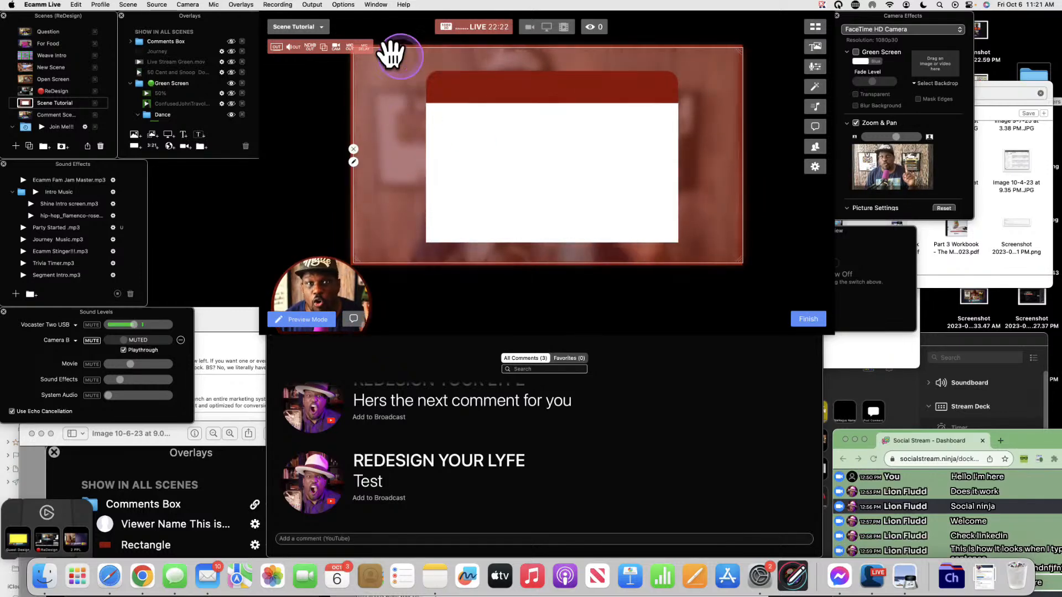
Add a placeholder comment overlay to the Scene Tutorial scene
{"action": "left_click", "coordinate": [243, 5]}
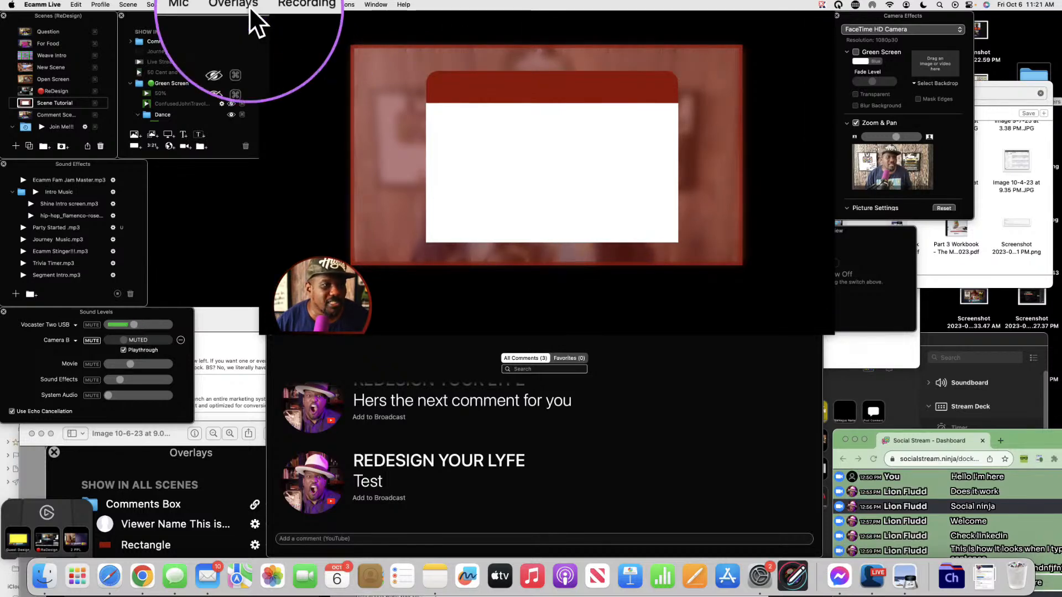
{"action": "left_click", "coordinate": [246, 4]}
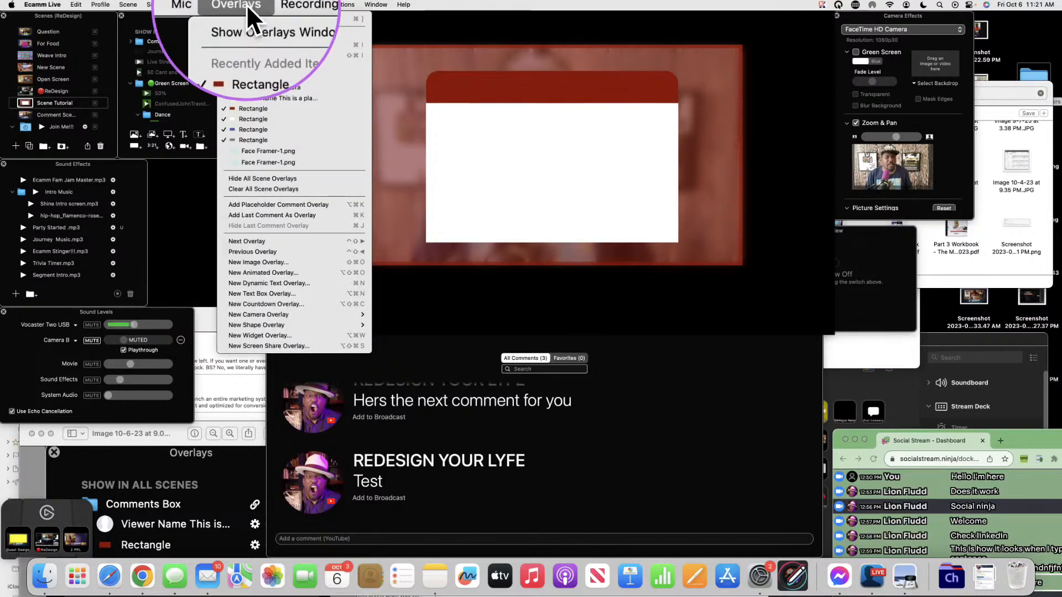
{"action": "left_click", "coordinate": [314, 205]}
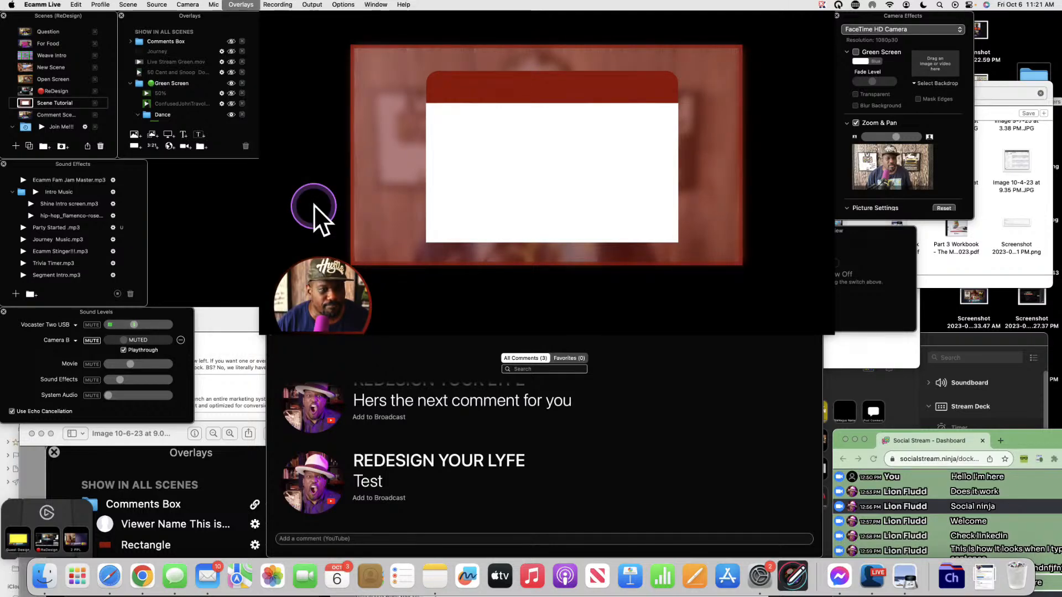
{"action": "left_click", "coordinate": [552, 141]}
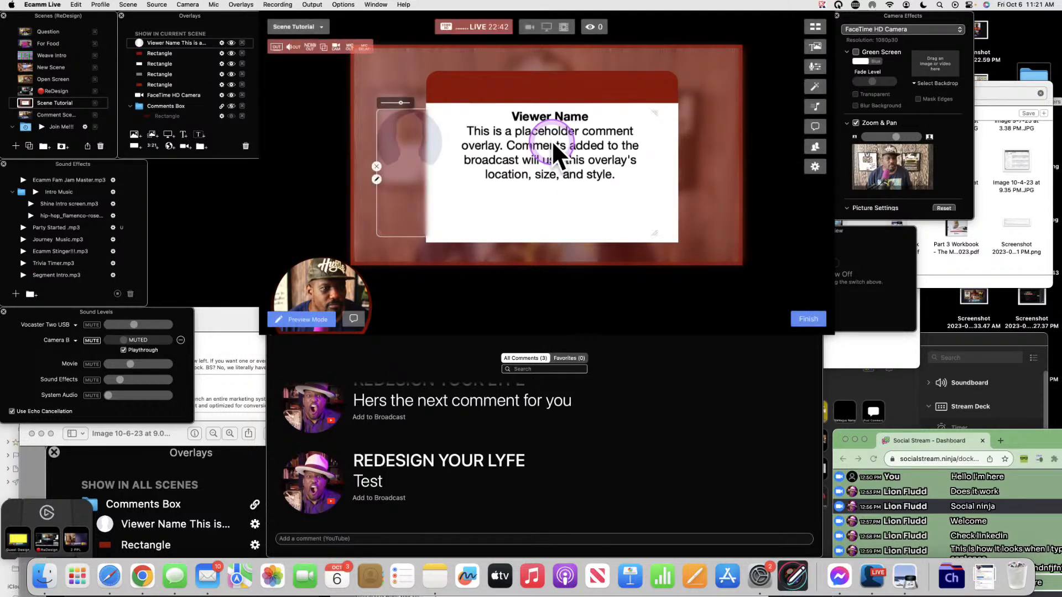
Adjust the placeholder comment's avatar size and reposition the overlay just below the red header, with its text over the white rectangle
{"action": "left_click_drag", "start_coordinate": [505, 135], "coordinate": [541, 134]}
{"action": "left_click_drag", "start_coordinate": [428, 97], "coordinate": [412, 95]}
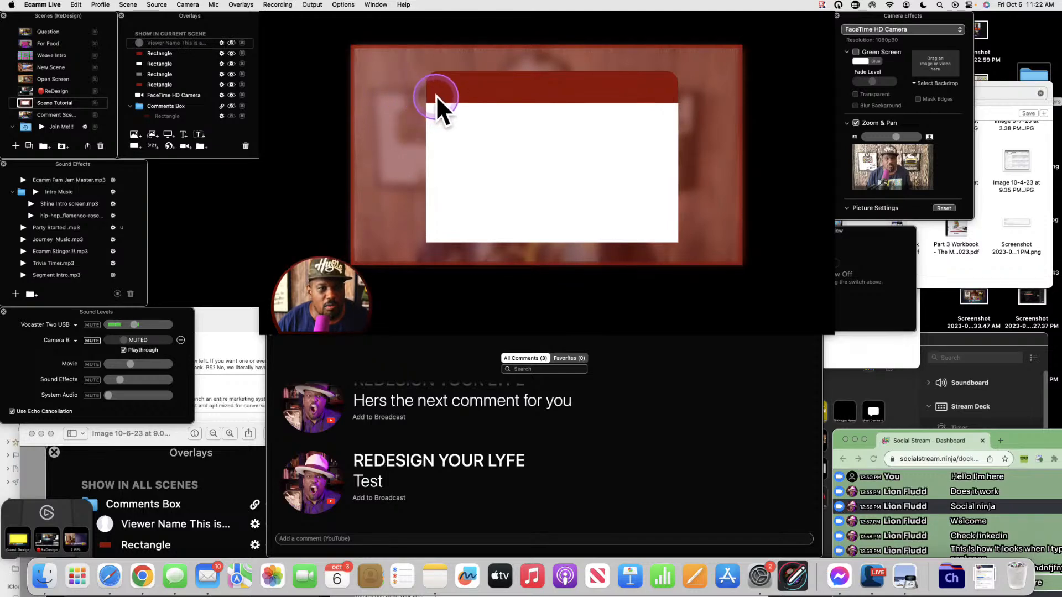
{"action": "mouse_move", "coordinate": [456, 117]}
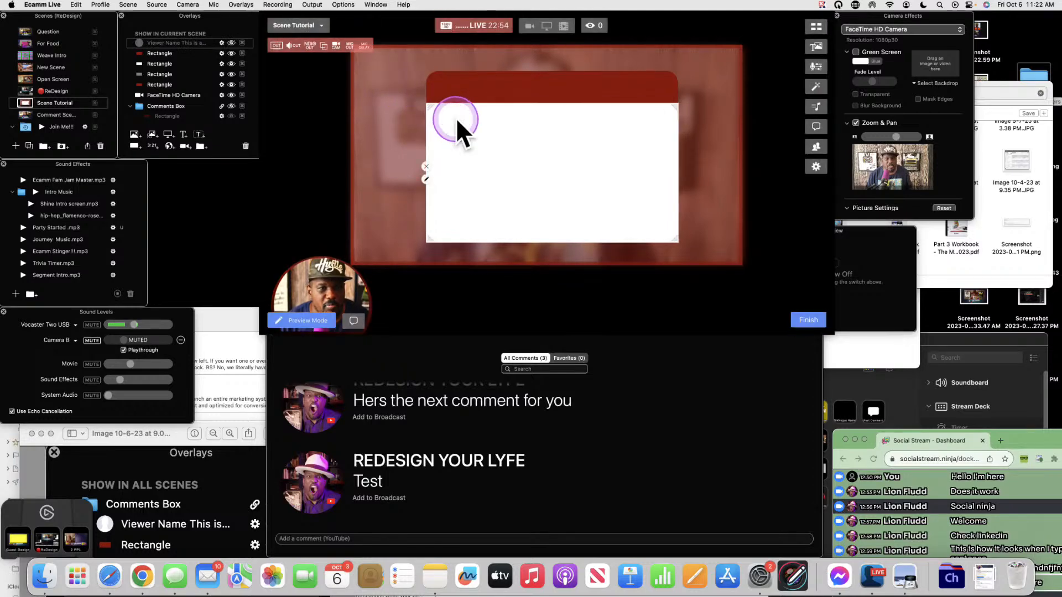
{"action": "left_click", "coordinate": [231, 42]}
{"action": "left_click_drag", "start_coordinate": [437, 98], "coordinate": [434, 97]}
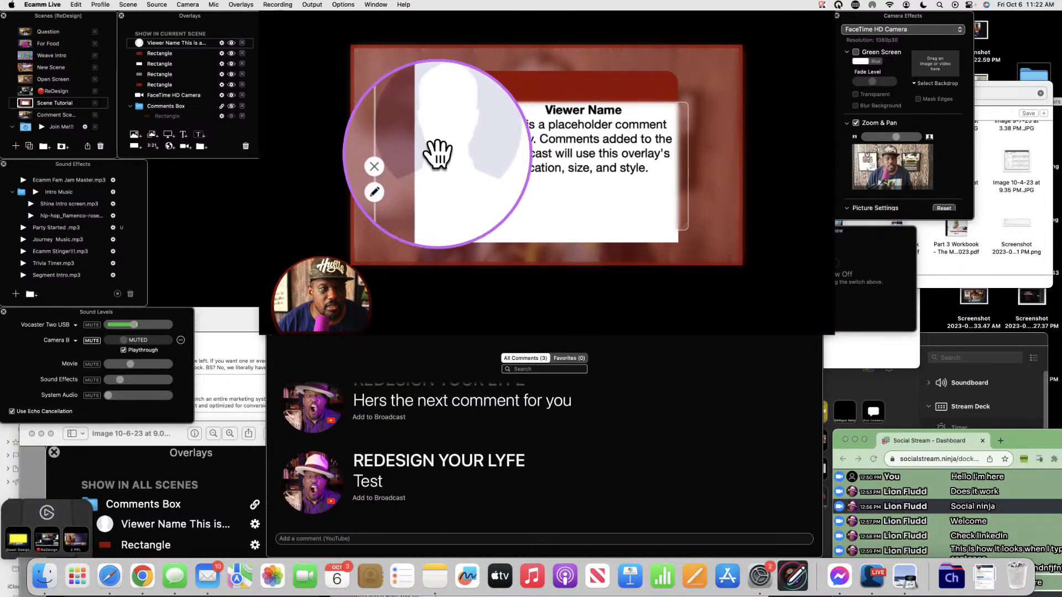
{"action": "left_click_drag", "start_coordinate": [559, 119], "coordinate": [545, 117]}
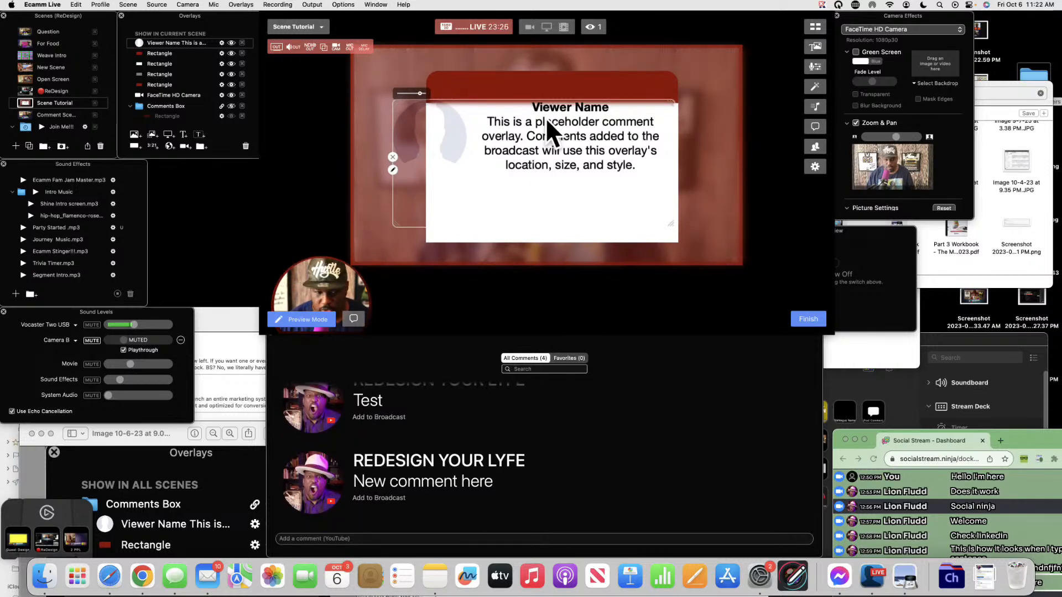
Put the viewer comment "New comment here" on the broadcast in place of the placeholder
{"action": "scroll", "coordinate": [184, 97], "scroll_direction": "down", "scroll_amount": 3}
{"action": "scroll", "coordinate": [184, 98], "scroll_direction": "down", "scroll_amount": 5}
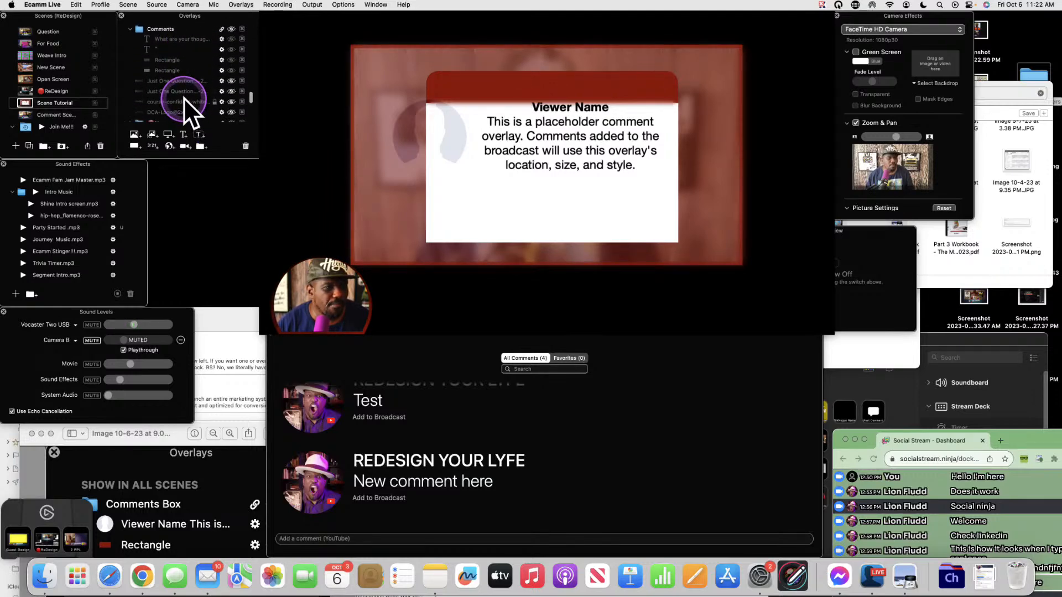
{"action": "scroll", "coordinate": [184, 97], "scroll_direction": "up", "scroll_amount": 2}
{"action": "scroll", "coordinate": [184, 97], "scroll_direction": "down", "scroll_amount": 2}
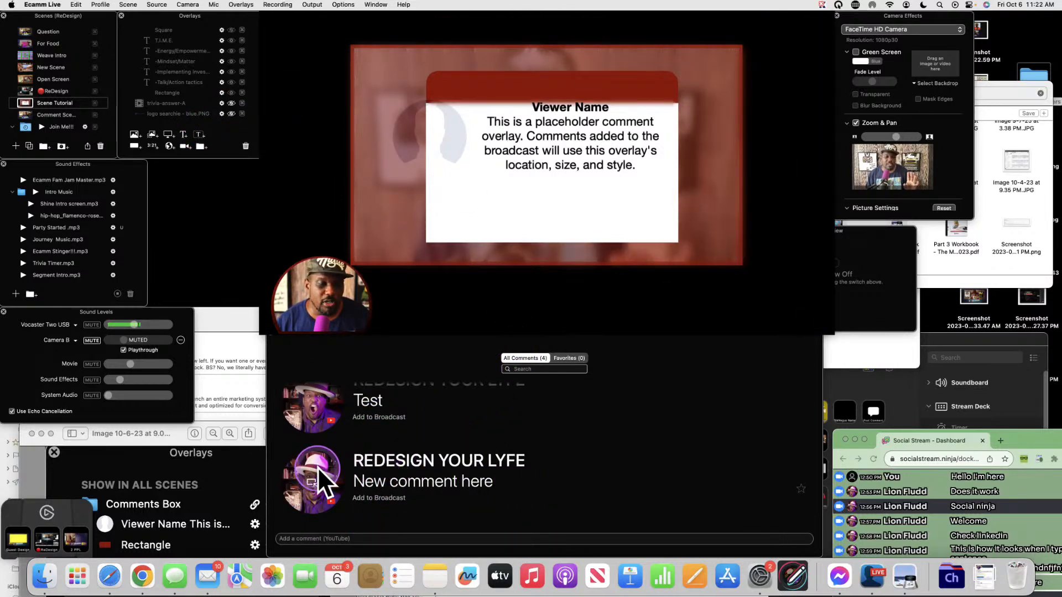
{"action": "left_click", "coordinate": [311, 483]}
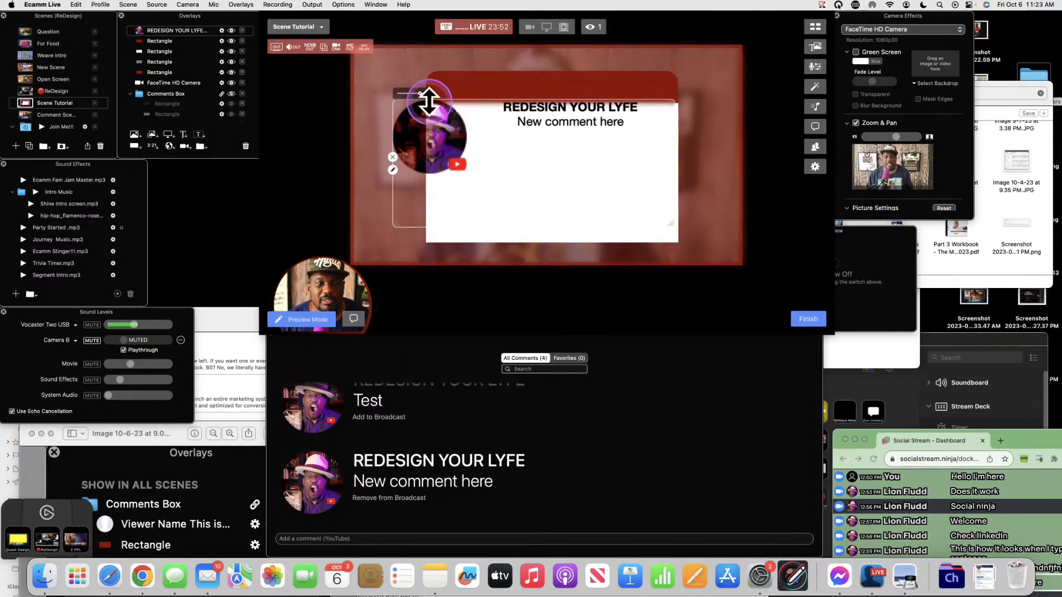
Align the comment overlay's left edge with the white rectangle and shrink its avatar to a small circle
{"action": "left_click_drag", "start_coordinate": [423, 94], "coordinate": [416, 92]}
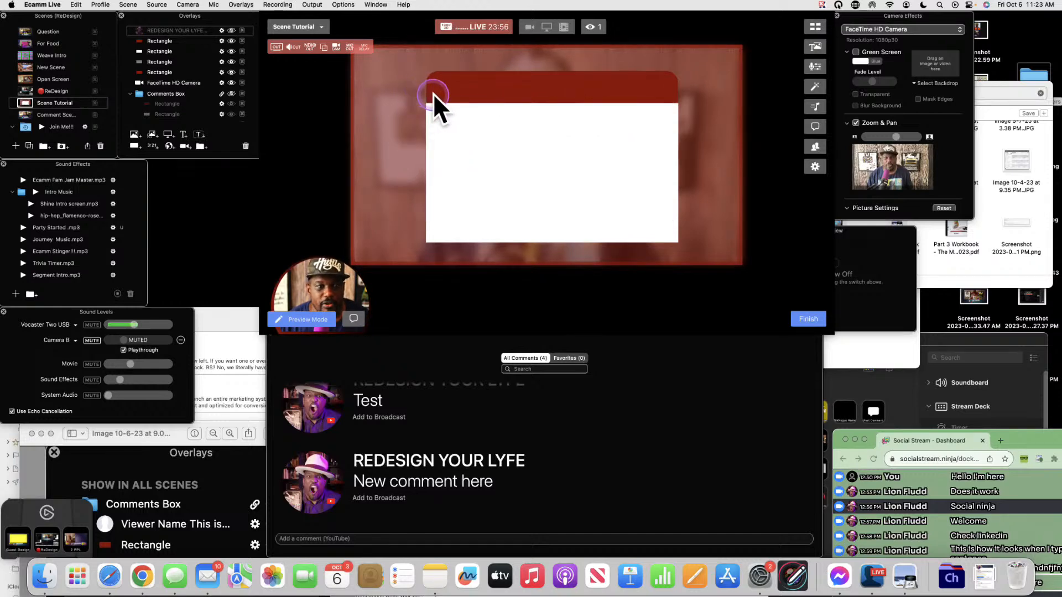
{"action": "left_click", "coordinate": [230, 29]}
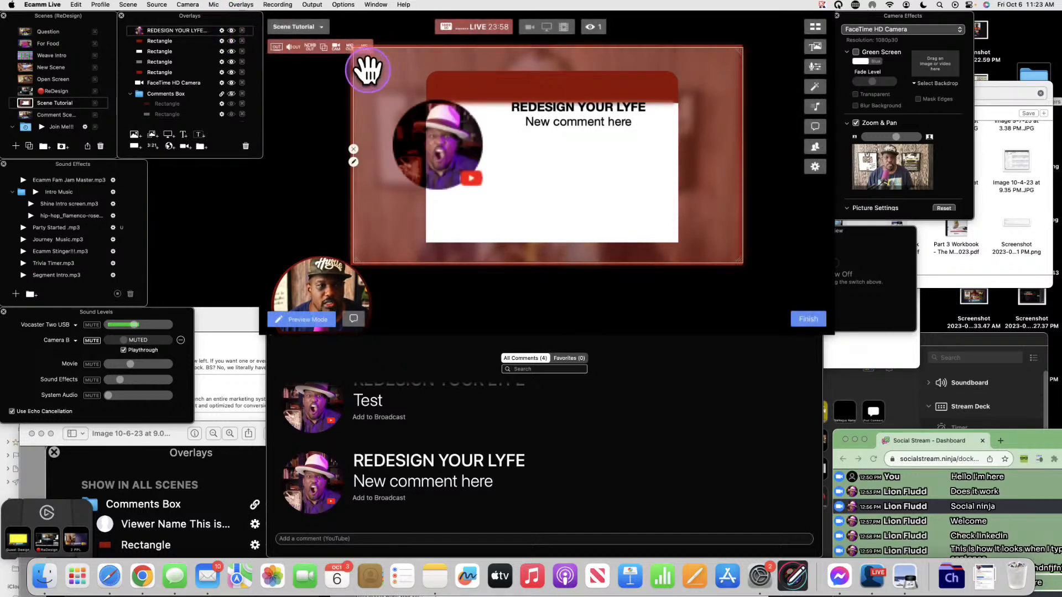
{"action": "left_click_drag", "start_coordinate": [426, 93], "coordinate": [422, 92]}
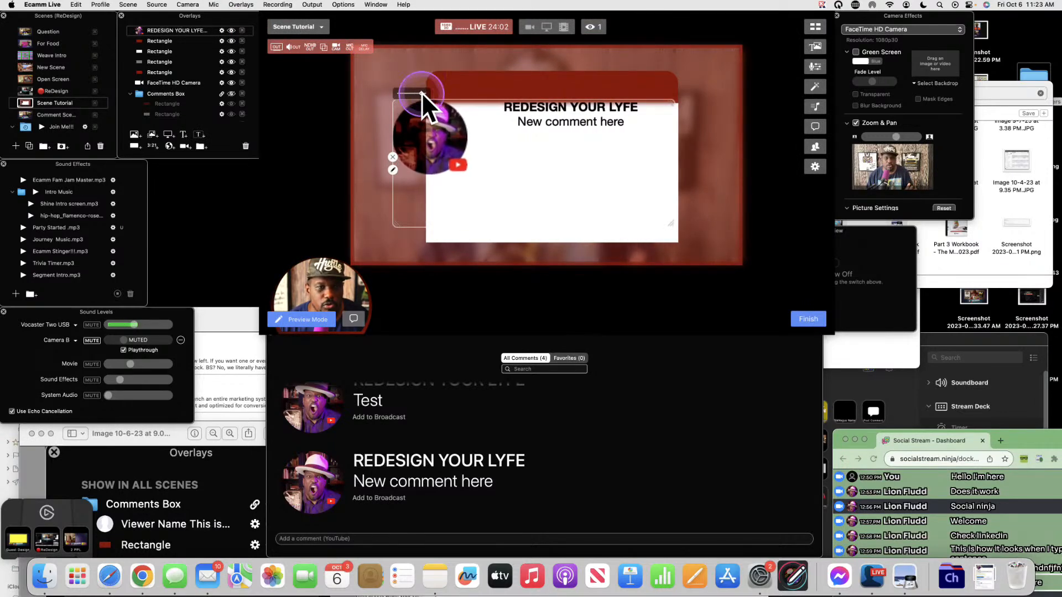
{"action": "left_click_drag", "start_coordinate": [497, 117], "coordinate": [527, 115]}
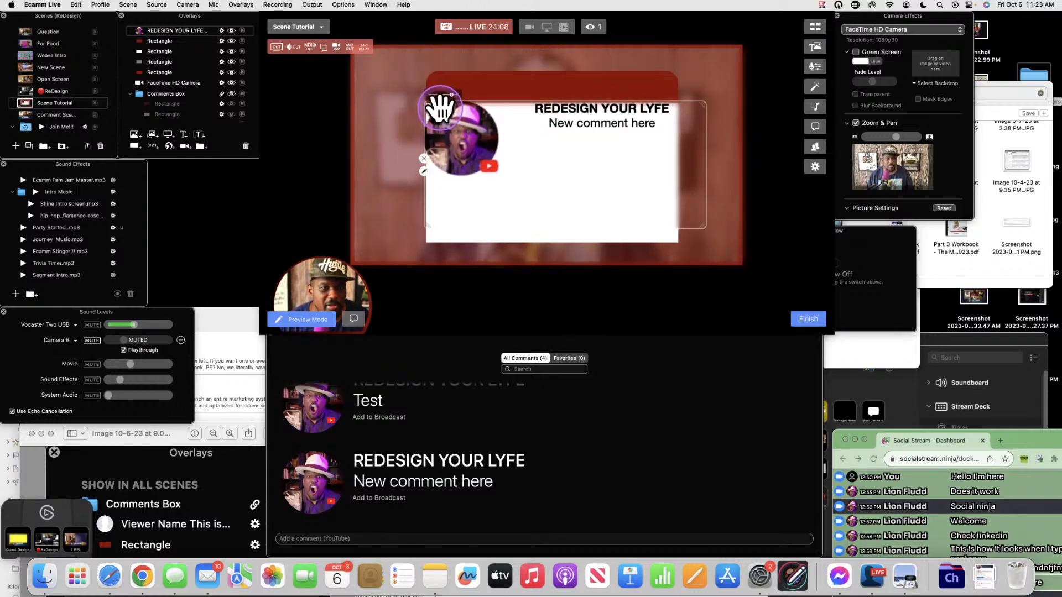
{"action": "left_click_drag", "start_coordinate": [450, 94], "coordinate": [443, 94]}
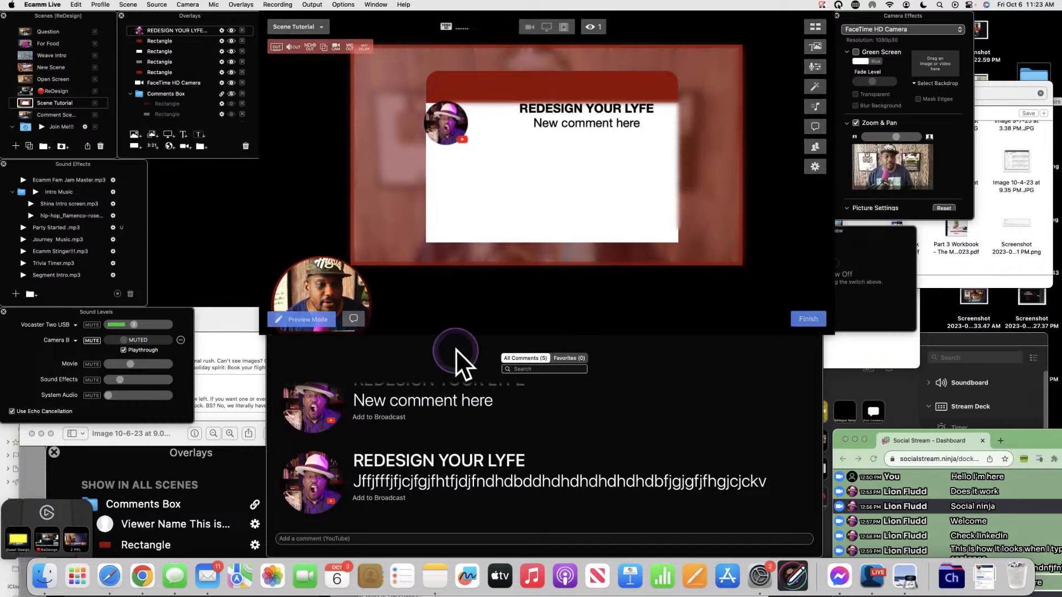
Put the long test comment on the broadcast and narrow its overlay to the width of the white rectangle
{"action": "left_click", "coordinate": [312, 481]}
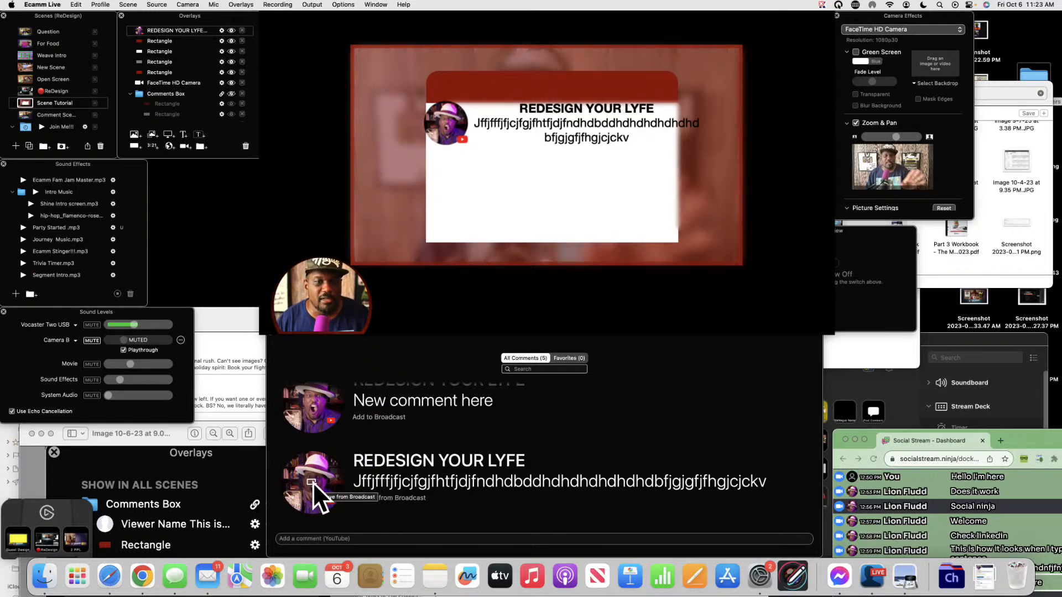
{"action": "left_click", "coordinate": [383, 401]}
{"action": "mouse_move", "coordinate": [590, 210]}
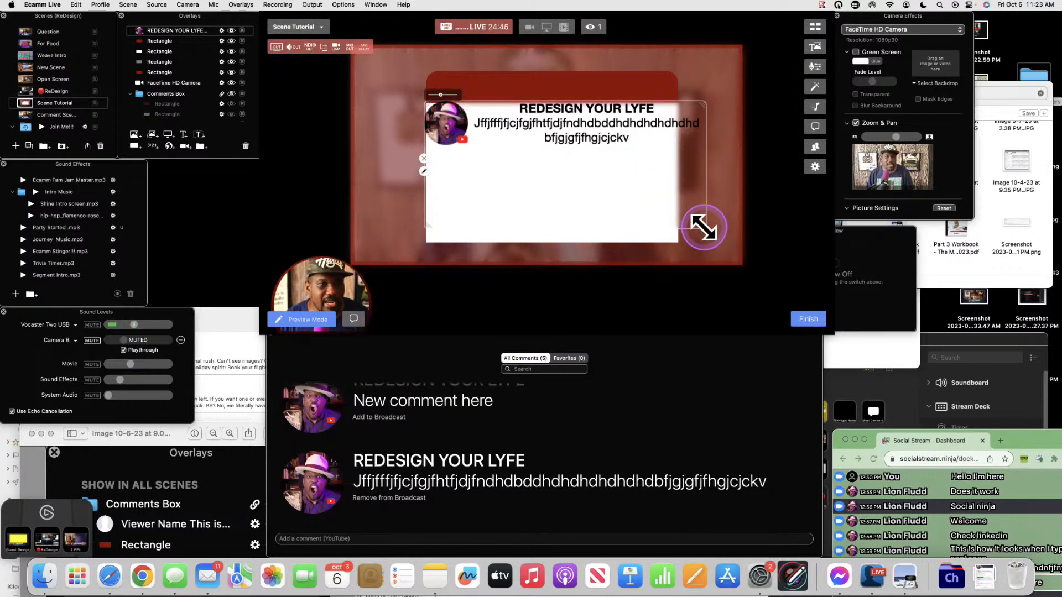
{"action": "left_click_drag", "start_coordinate": [689, 221], "coordinate": [674, 215]}
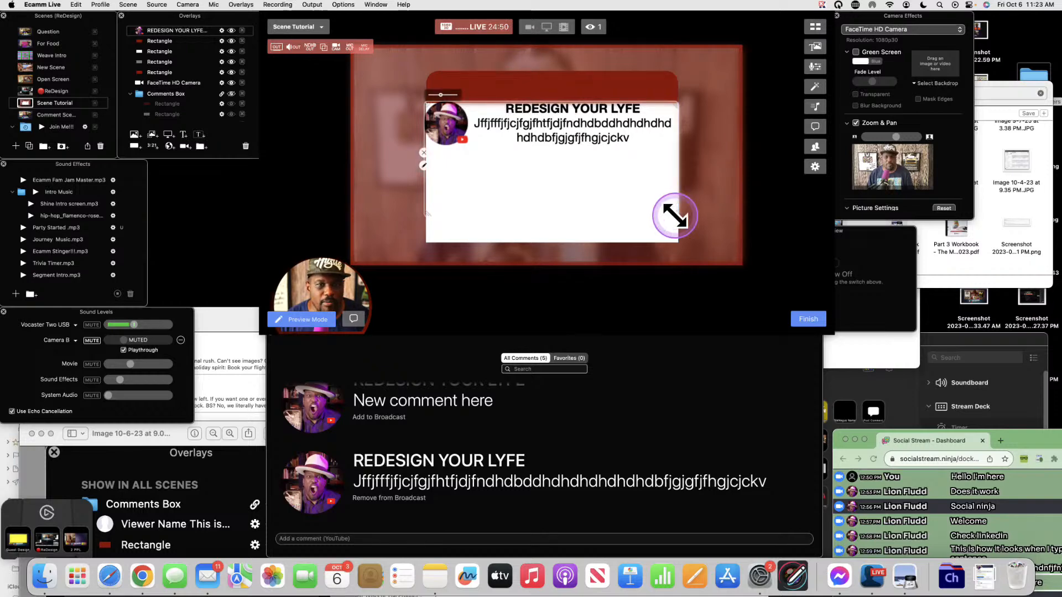
{"action": "left_click", "coordinate": [231, 30]}
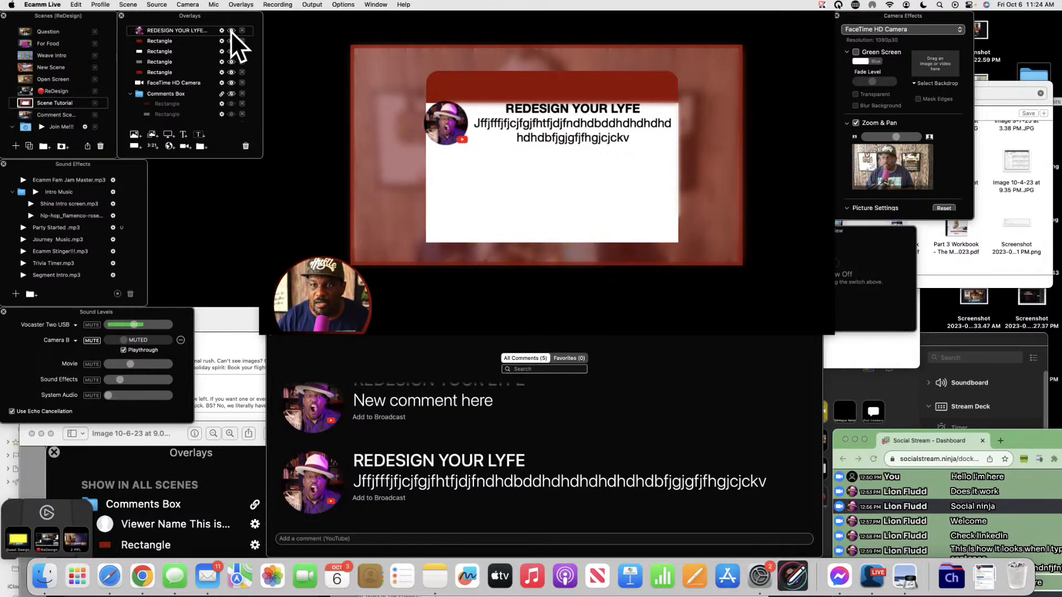
Create an overlay group named Comment Box 2 in the current scene
{"action": "scroll", "coordinate": [197, 38], "scroll_direction": "up", "scroll_amount": 2}
{"action": "scroll", "coordinate": [197, 38], "scroll_direction": "down", "scroll_amount": 1}
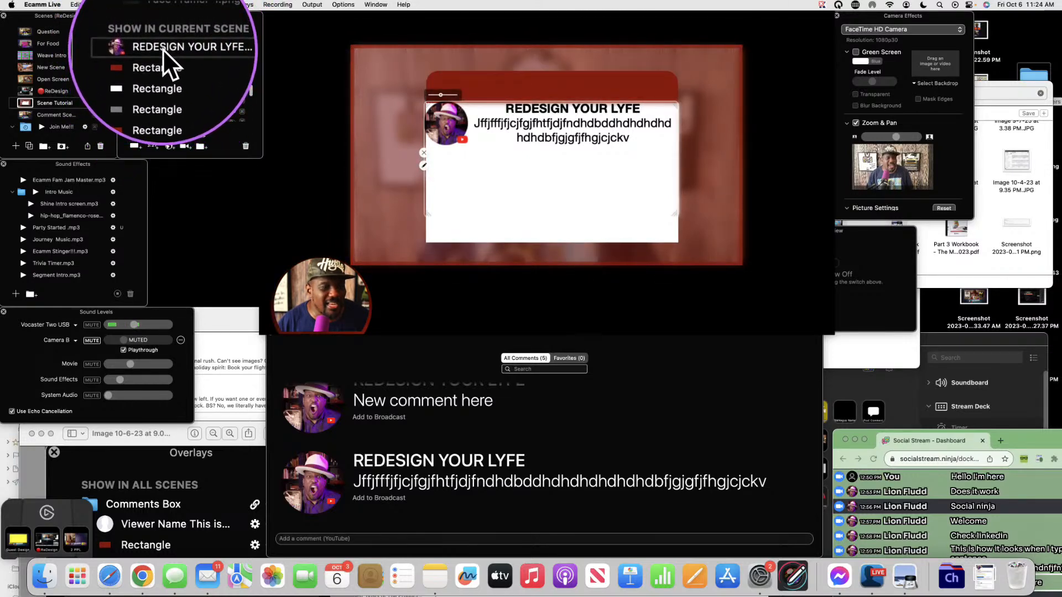
{"action": "left_click", "coordinate": [200, 145]}
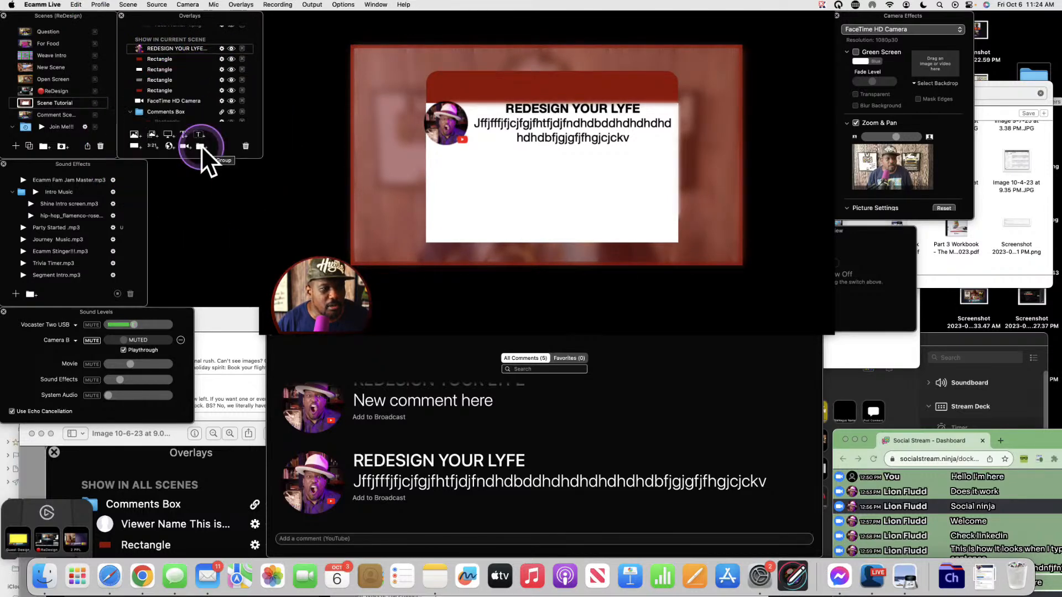
{"action": "left_click", "coordinate": [161, 49]}
{"action": "left_click", "coordinate": [161, 50]}
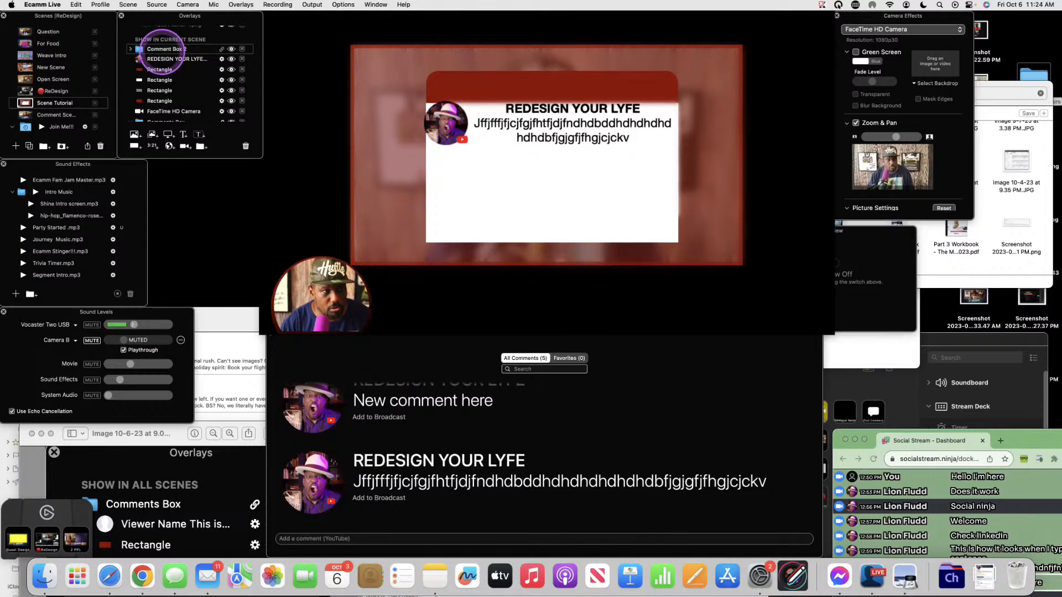
Move the comment overlay and the scene's four rectangles into the Comment Box 2 group, and nudge the comment box slightly upward
{"action": "left_click", "coordinate": [164, 57]}
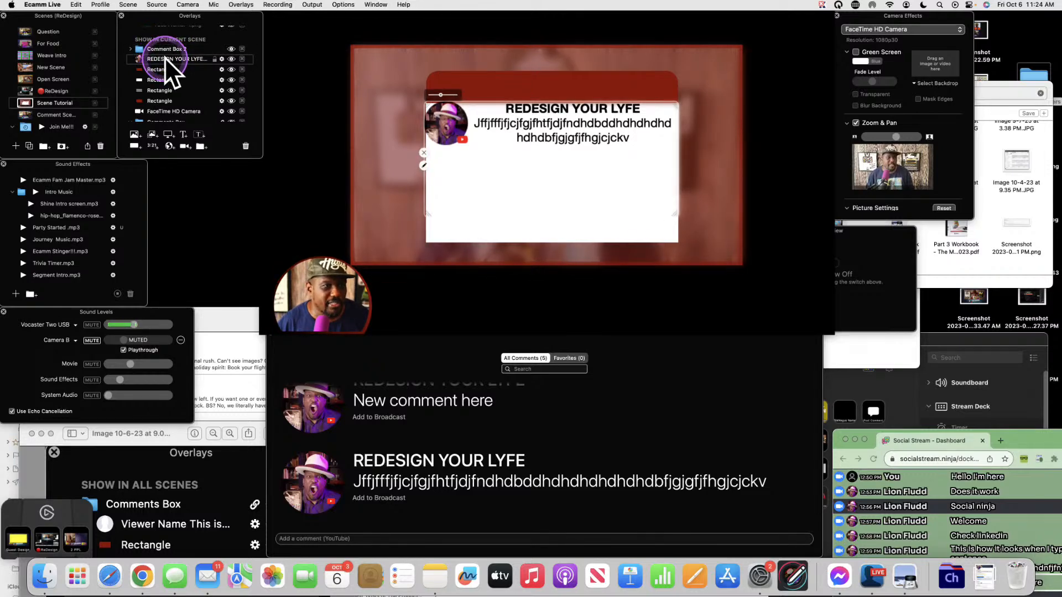
{"action": "left_click", "coordinate": [158, 100]}
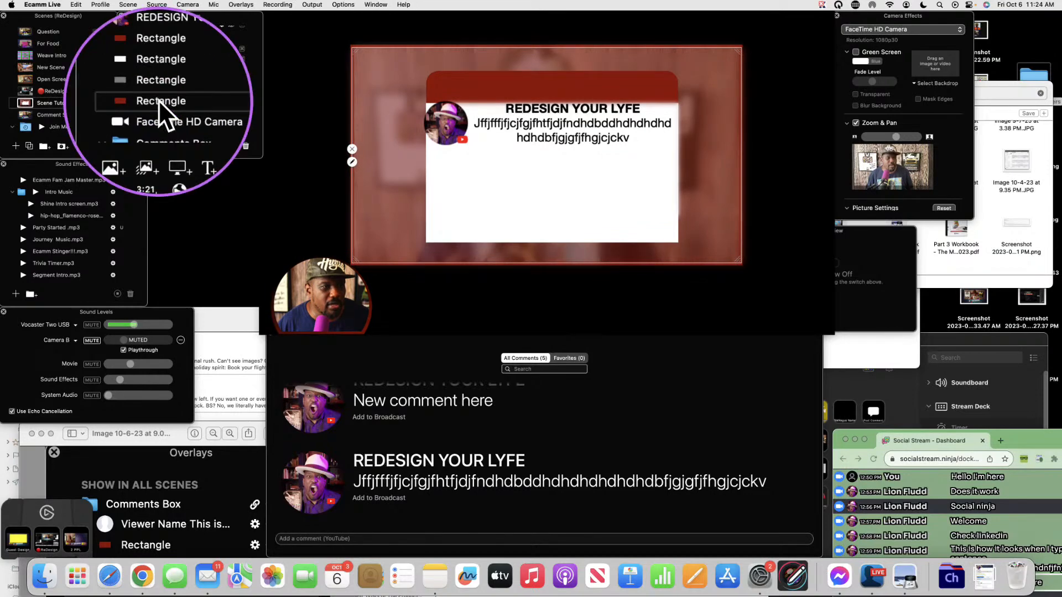
{"action": "left_click", "coordinate": [158, 90]}
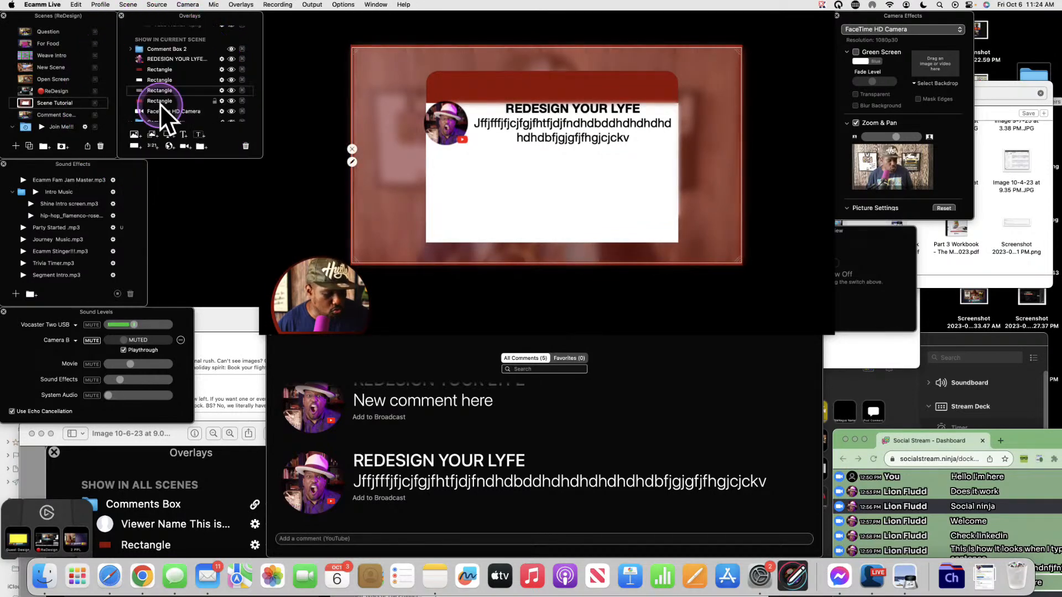
{"action": "left_click", "coordinate": [159, 101]}
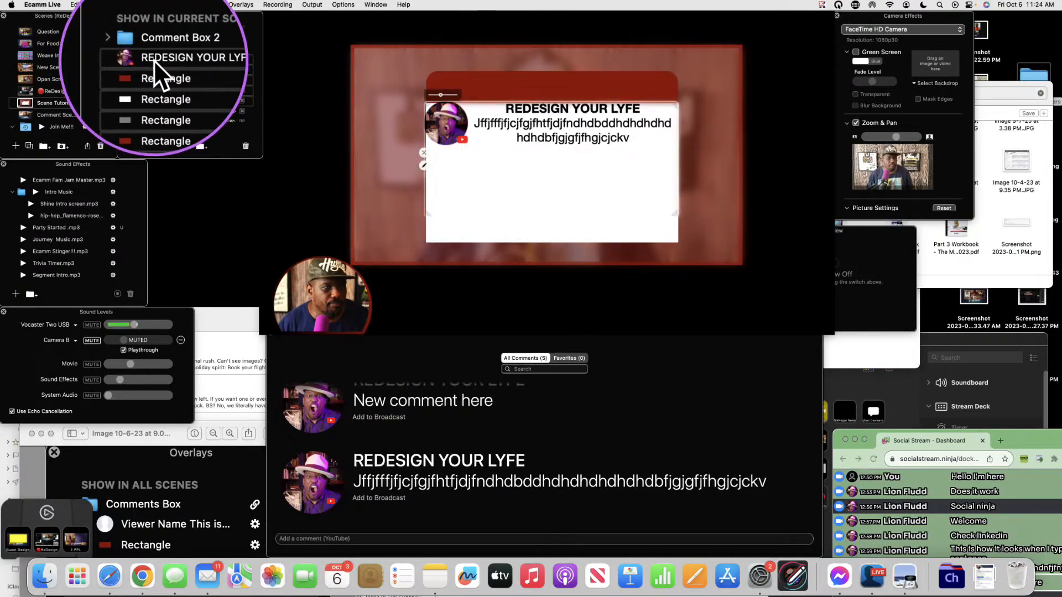
{"action": "left_click_drag", "start_coordinate": [155, 59], "coordinate": [157, 47]}
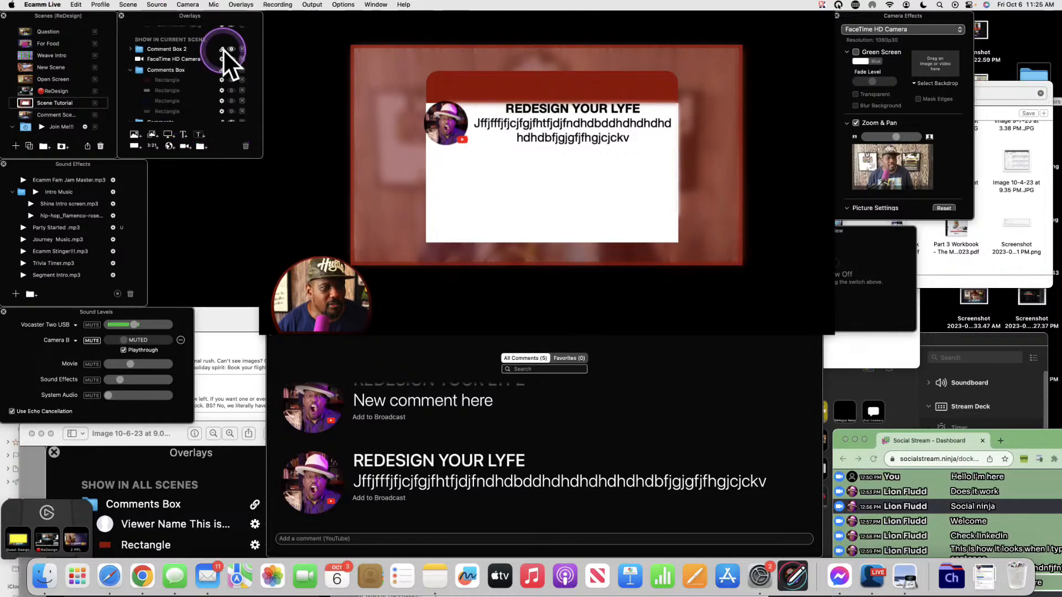
{"action": "mouse_move", "coordinate": [503, 95]}
{"action": "left_mouse_down"}
{"action": "mouse_move", "coordinate": [557, 88]}
{"action": "mouse_move", "coordinate": [506, 92]}
{"action": "left_mouse_up"}
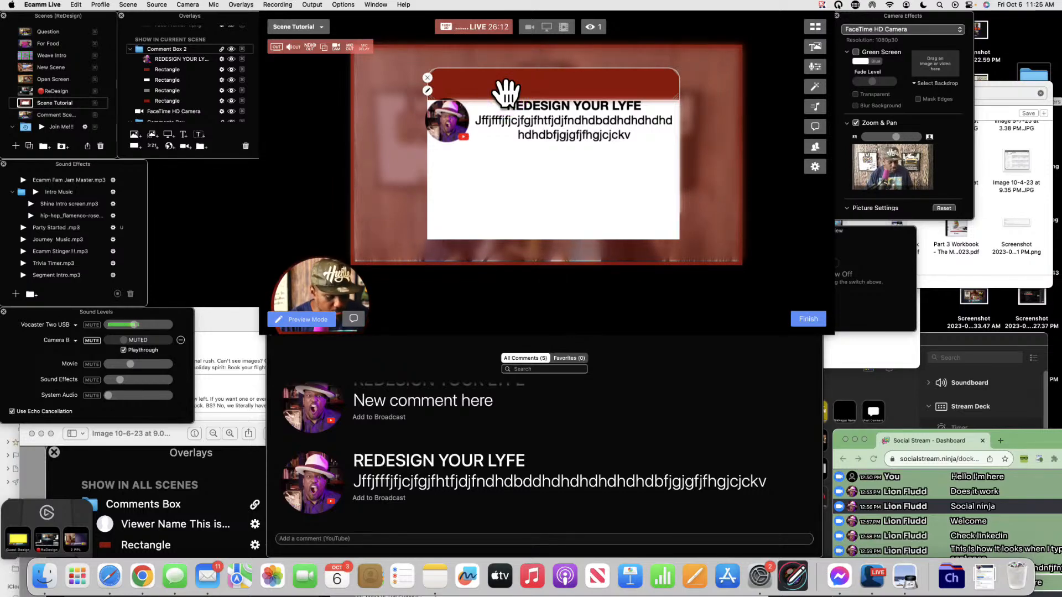